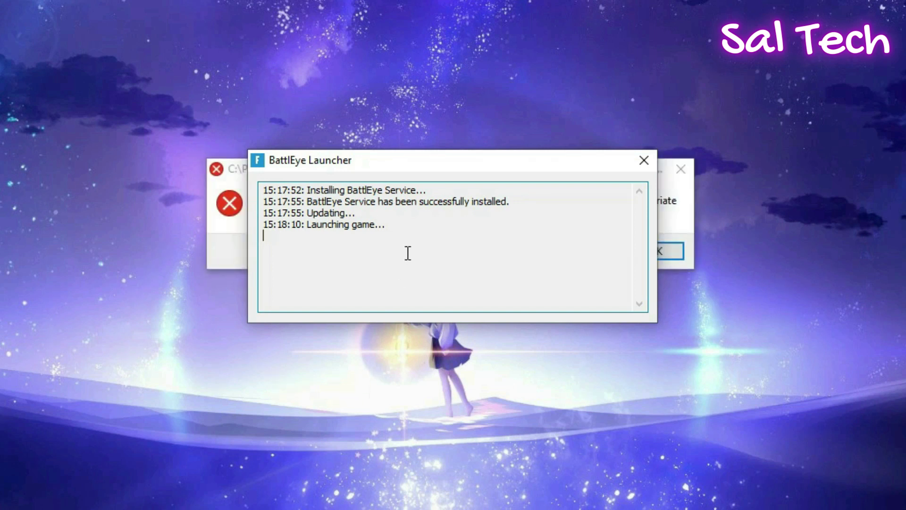
{"action": "left_click", "coordinate": [682, 219]}
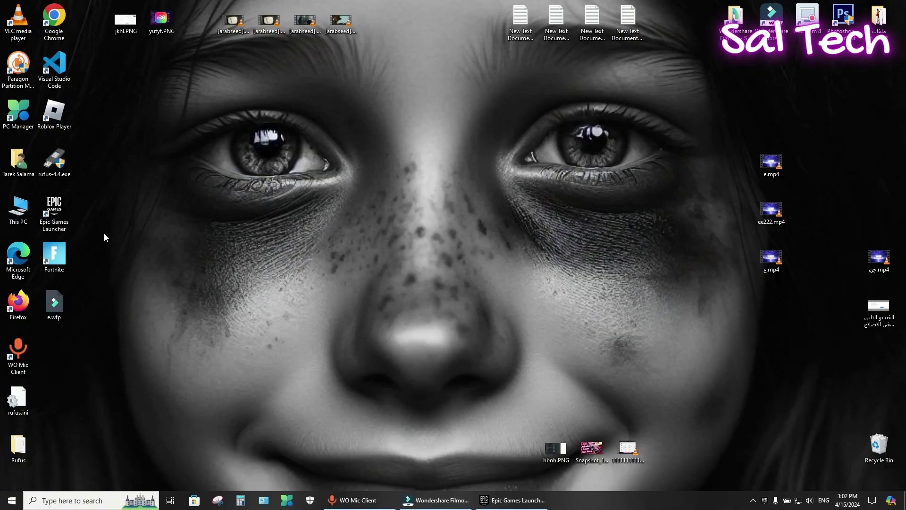
Set EpicGamesLauncher.exe, found through the desktop shortcut's file location, to run as an administrator, and close its folder
{"action": "right_click", "coordinate": [59, 205]}
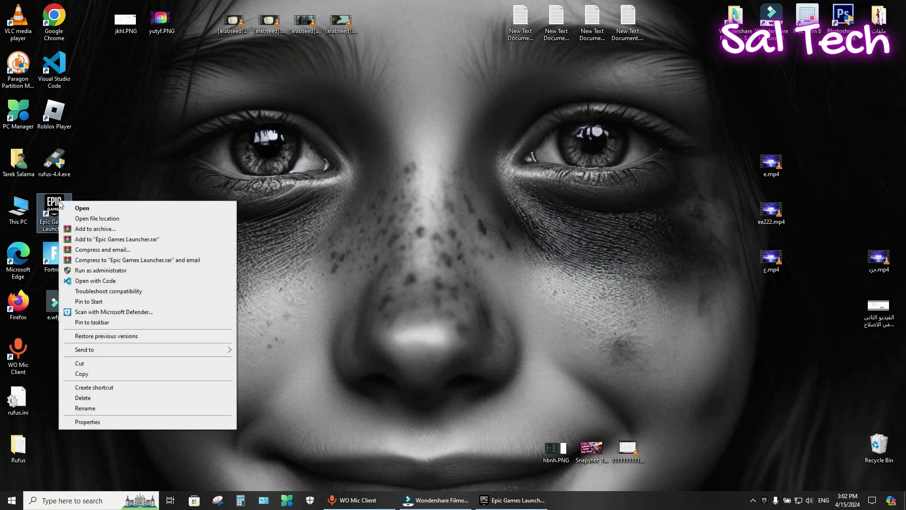
{"action": "left_click", "coordinate": [129, 222]}
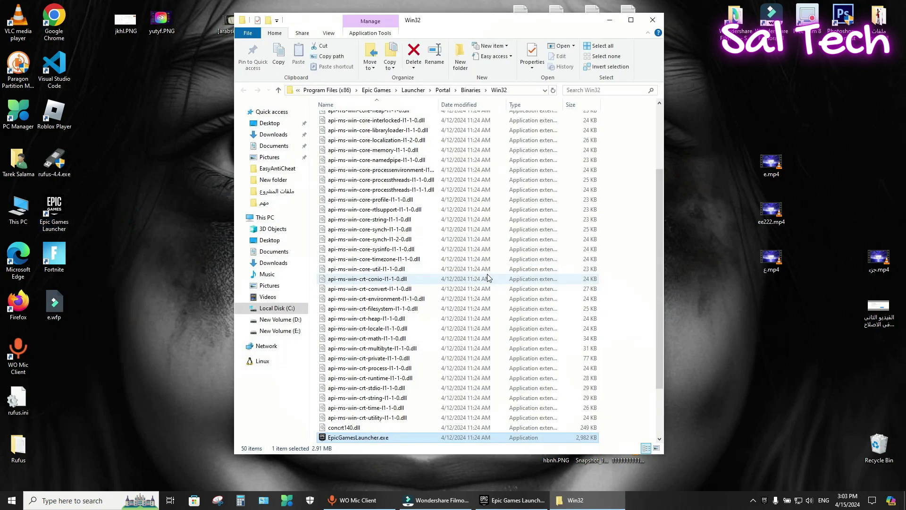
{"action": "right_click", "coordinate": [384, 438]}
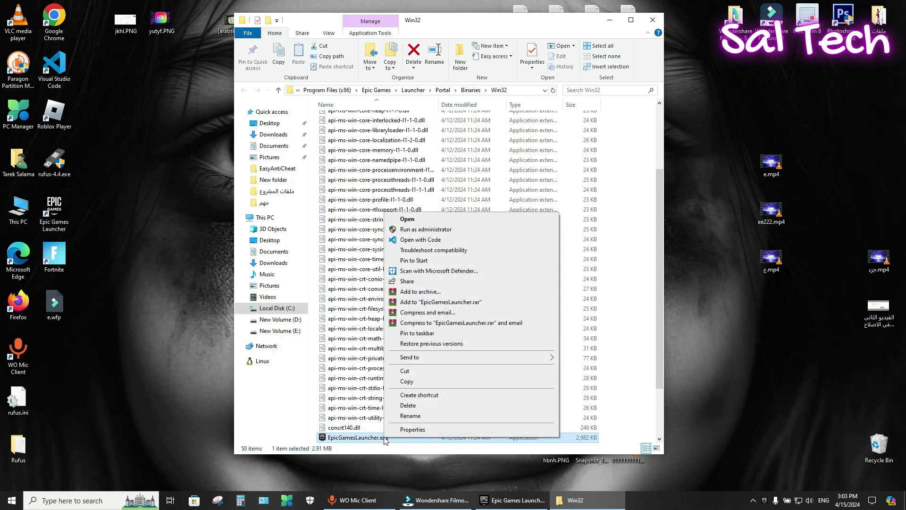
{"action": "left_click", "coordinate": [407, 430]}
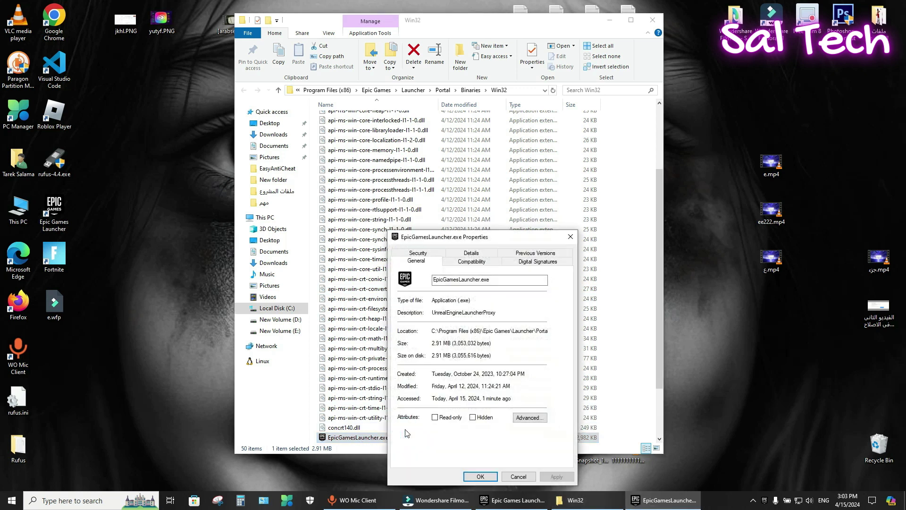
{"action": "left_click", "coordinate": [472, 261]}
{"action": "left_click_drag", "start_coordinate": [487, 237], "coordinate": [455, 152]}
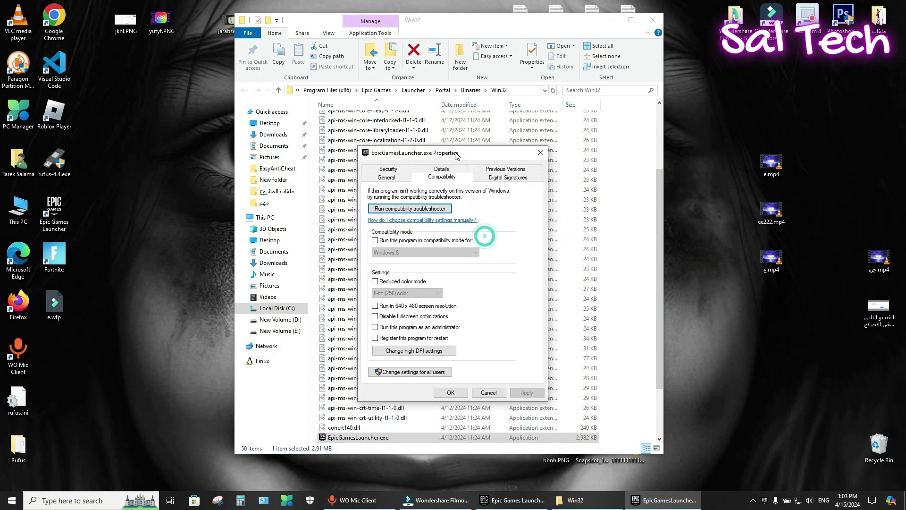
{"action": "left_click", "coordinate": [375, 327]}
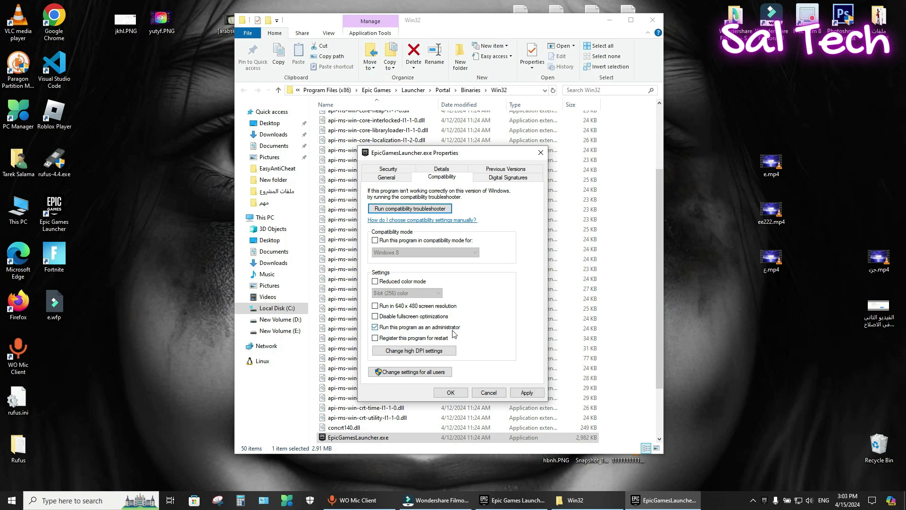
{"action": "left_click", "coordinate": [527, 392]}
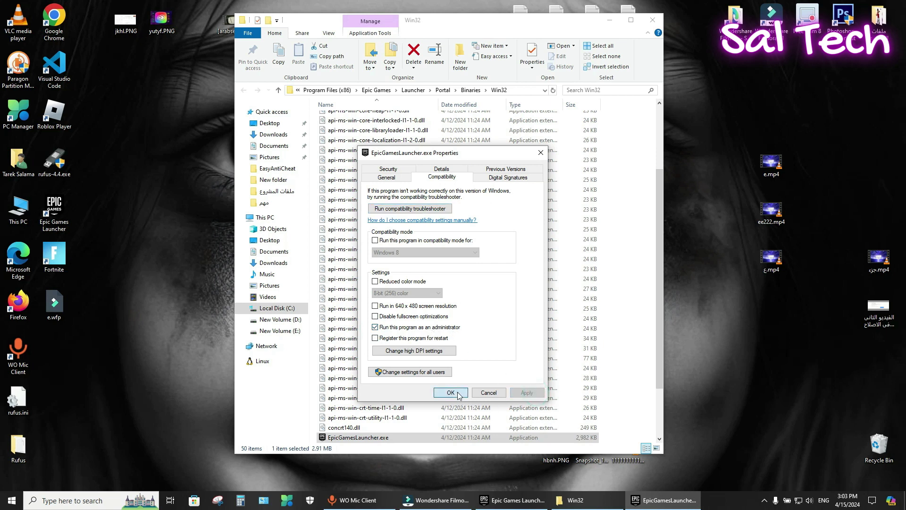
{"action": "left_click", "coordinate": [451, 393]}
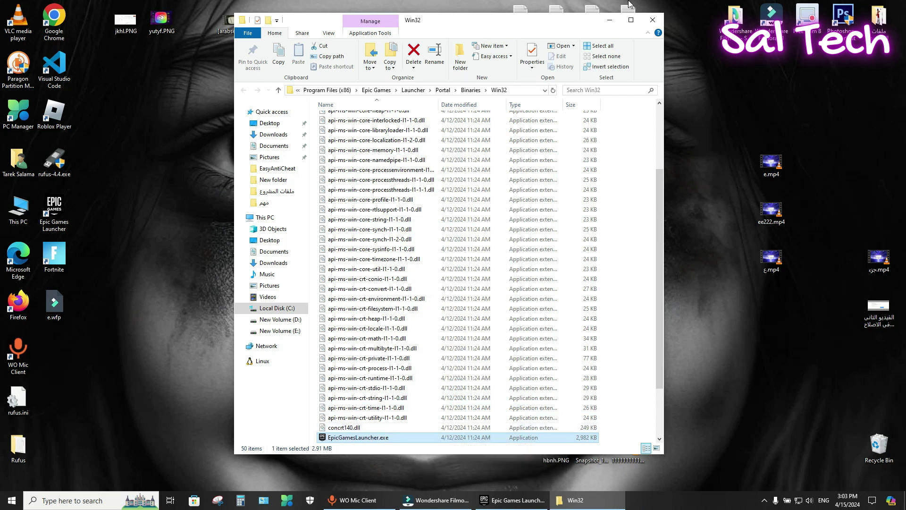
{"action": "left_click", "coordinate": [653, 19]}
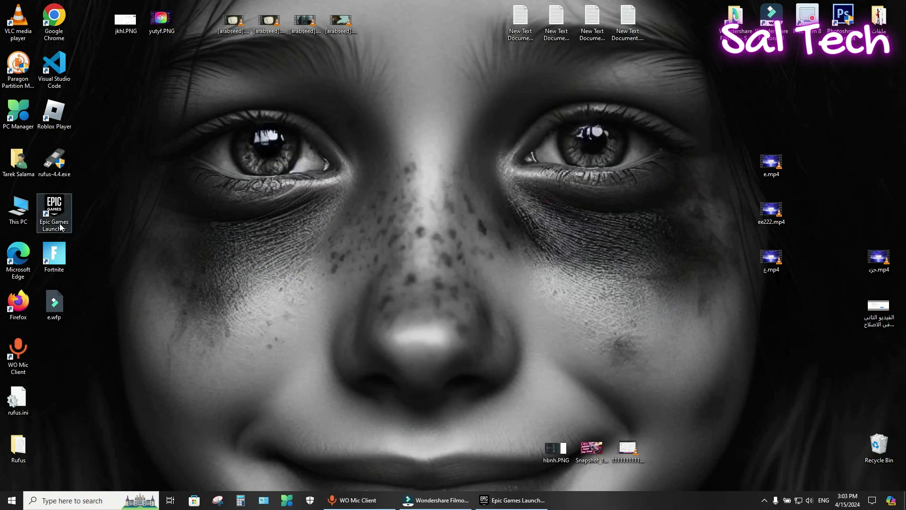
Open Fortnite's installation folder from its management options in the Epic Games Launcher library
{"action": "left_click", "coordinate": [514, 500]}
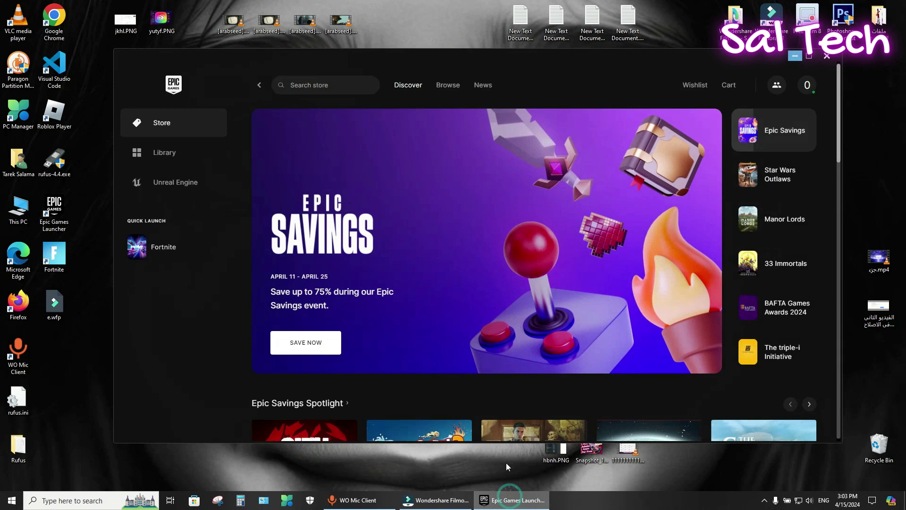
{"action": "left_click", "coordinate": [161, 152]}
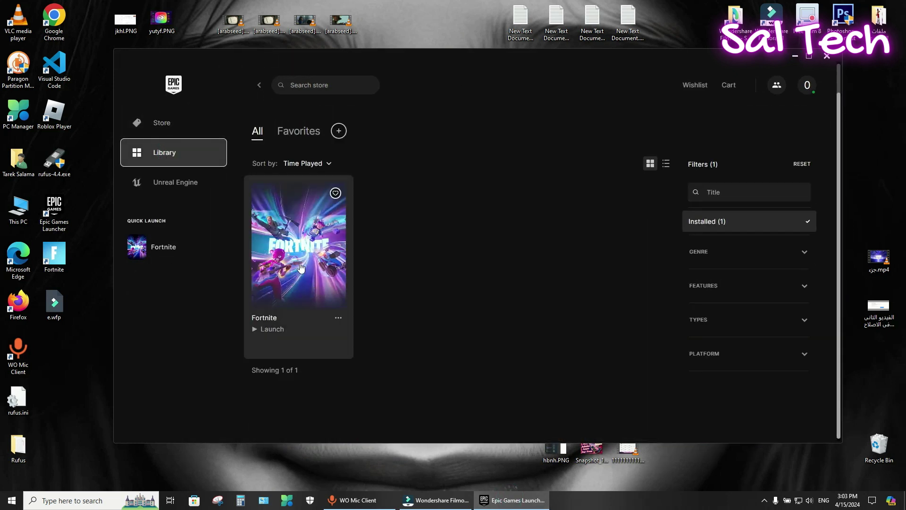
{"action": "left_click", "coordinate": [339, 319]}
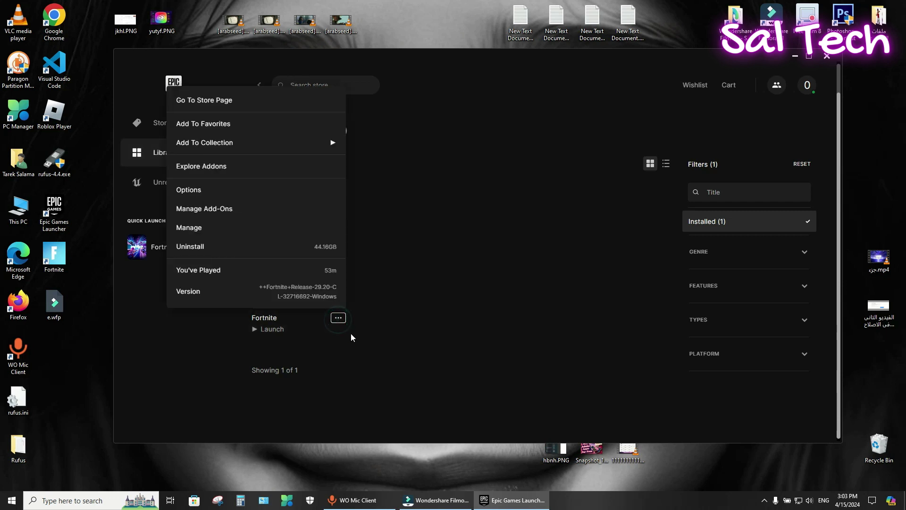
{"action": "left_click", "coordinate": [267, 229]}
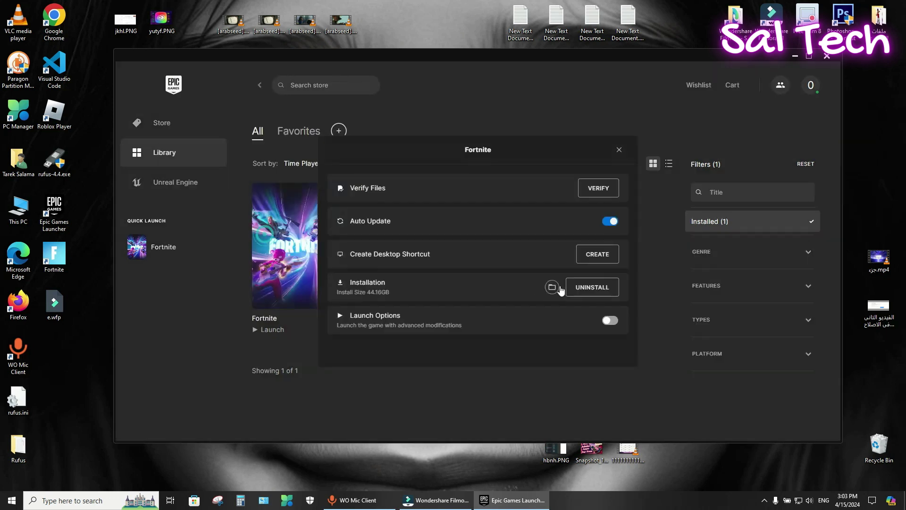
{"action": "left_click", "coordinate": [552, 288]}
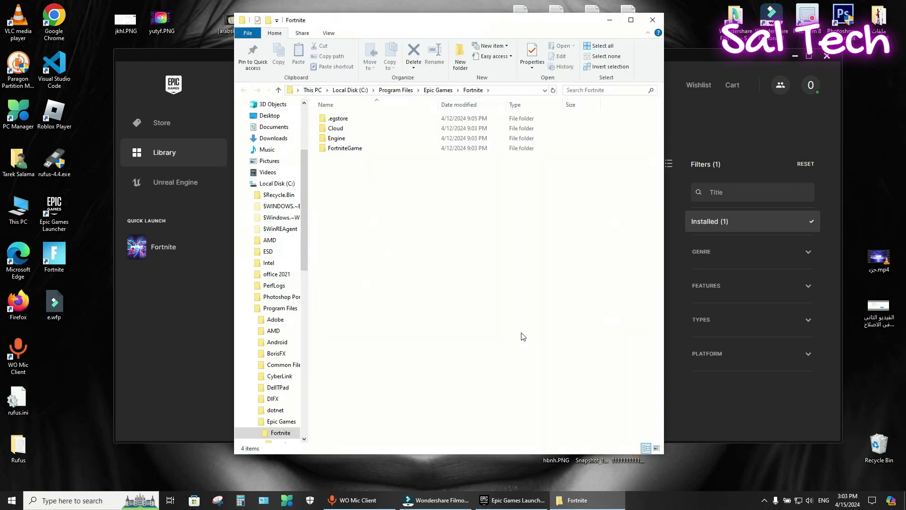
Browse to the Win64 folder inside FortniteGame > Binaries
{"action": "double_click", "coordinate": [347, 149]}
{"action": "double_click", "coordinate": [349, 120]}
{"action": "left_click", "coordinate": [357, 129]}
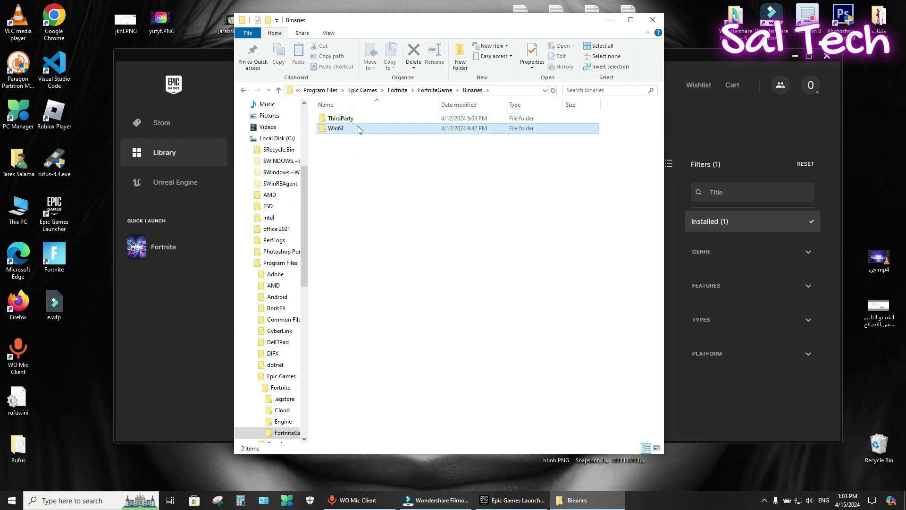
{"action": "double_click", "coordinate": [358, 129]}
Set FortniteClient-Win64-Shipping.exe to run as an administrator in its compatibility properties
{"action": "scroll", "coordinate": [528, 256], "scroll_direction": "down", "scroll_amount": 5}
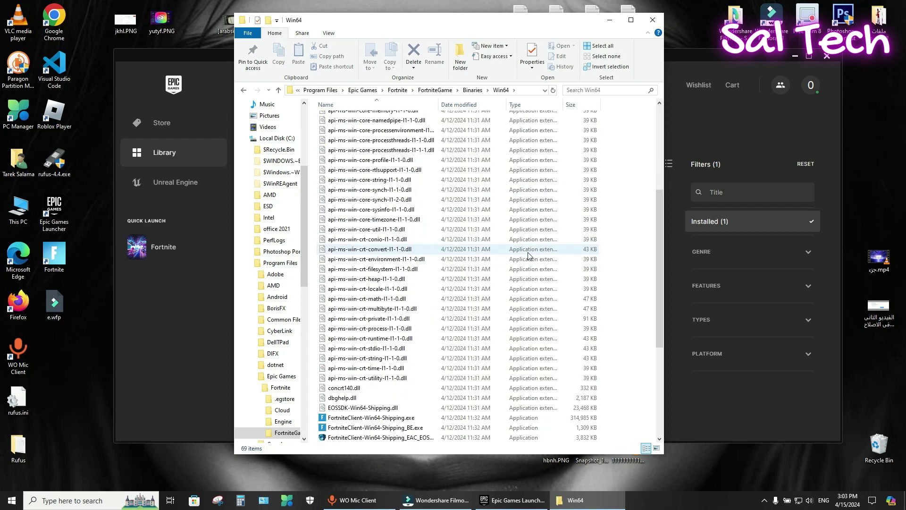
{"action": "scroll", "coordinate": [528, 257], "scroll_direction": "down", "scroll_amount": 6}
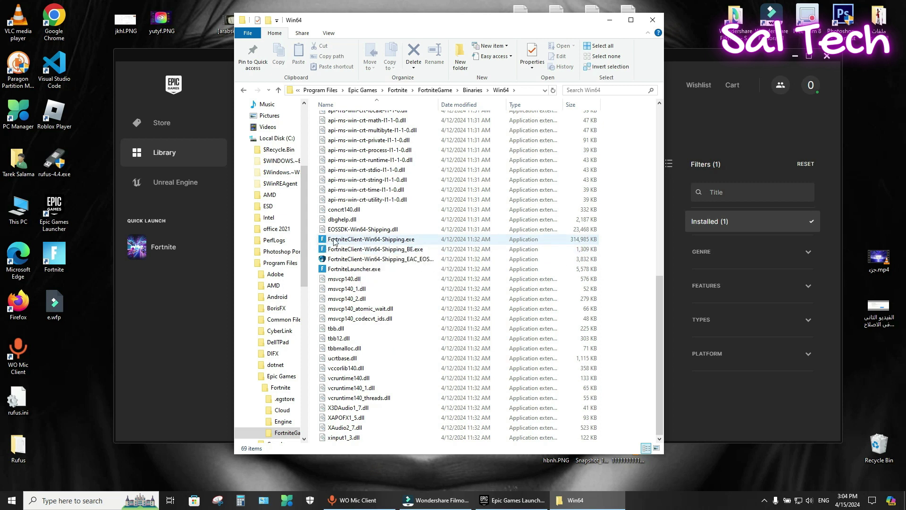
{"action": "left_click", "coordinate": [360, 242]}
{"action": "right_click", "coordinate": [360, 241]}
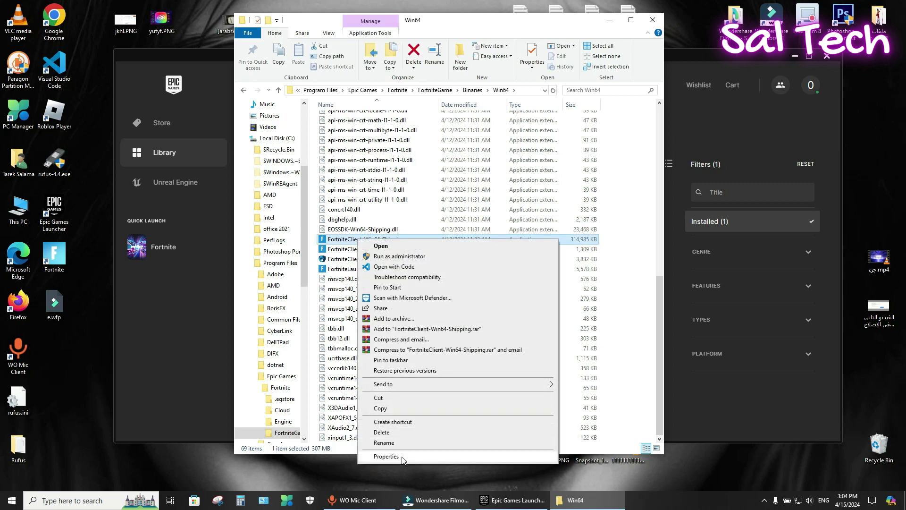
{"action": "left_click", "coordinate": [386, 457]}
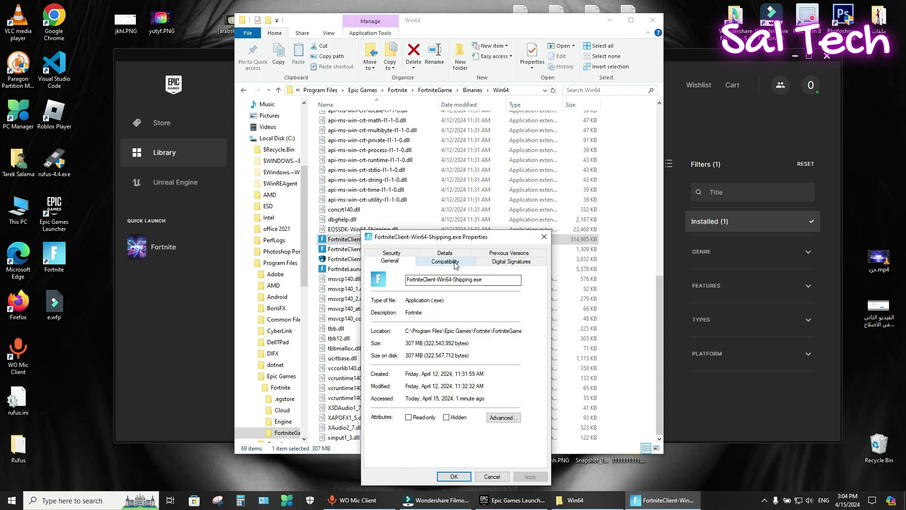
{"action": "left_click", "coordinate": [456, 265]}
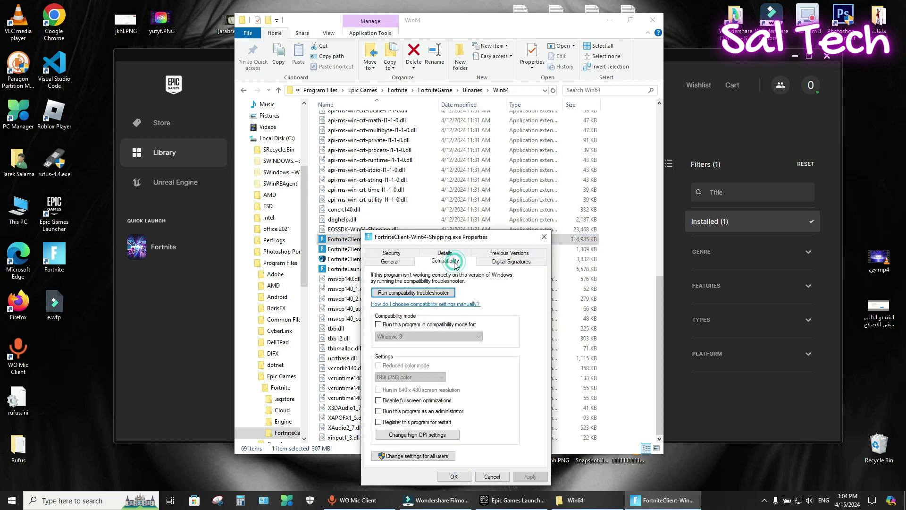
{"action": "left_click", "coordinate": [378, 412]}
{"action": "left_click", "coordinate": [530, 477]}
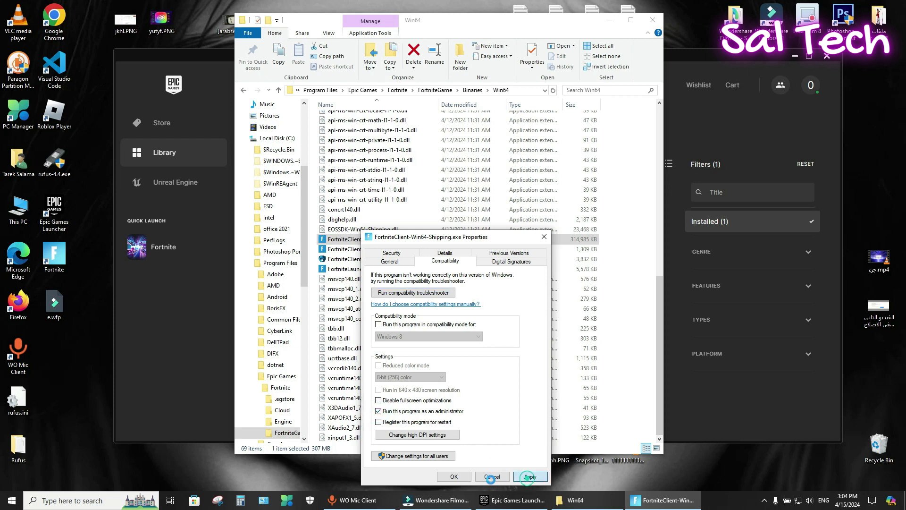
{"action": "left_click", "coordinate": [454, 477]}
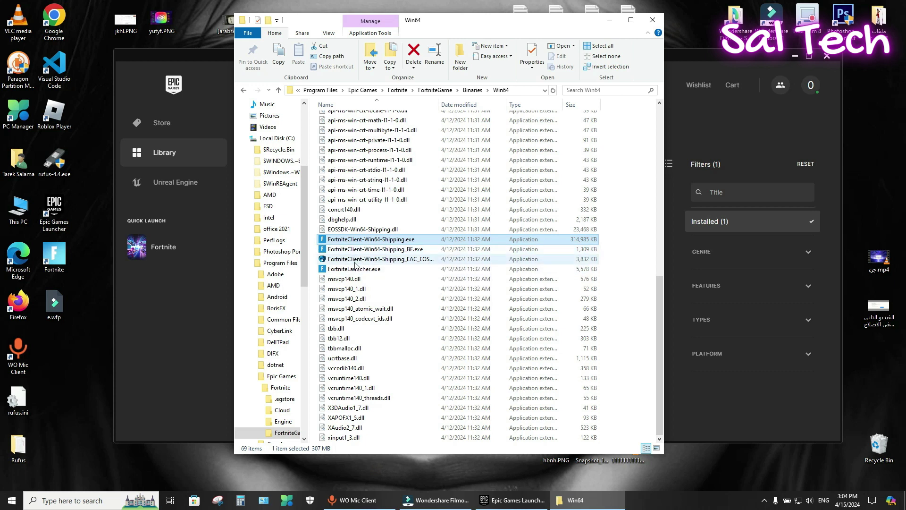
Set FortniteClient-Win64-Shipping_BE.exe to run as an administrator in its compatibility properties
{"action": "right_click", "coordinate": [341, 250]}
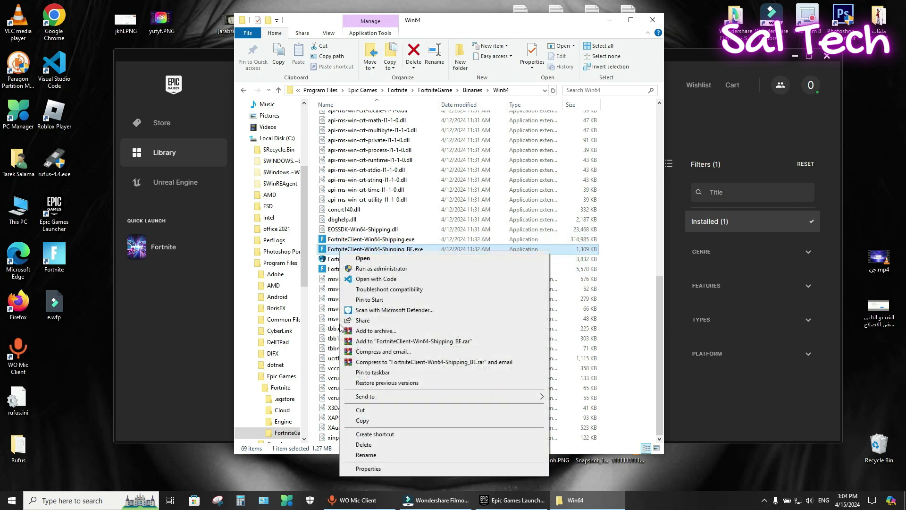
{"action": "left_click", "coordinate": [380, 469]}
{"action": "left_click", "coordinate": [430, 263]}
{"action": "left_click", "coordinate": [358, 415]}
{"action": "left_click", "coordinate": [436, 477]}
Set FortniteClient-Win64-Shipping_EAC_EOS.exe to run as an administrator in its compatibility properties
{"action": "right_click", "coordinate": [358, 263]}
{"action": "left_click", "coordinate": [389, 481]}
{"action": "left_click", "coordinate": [445, 260]}
{"action": "left_click", "coordinate": [378, 411]}
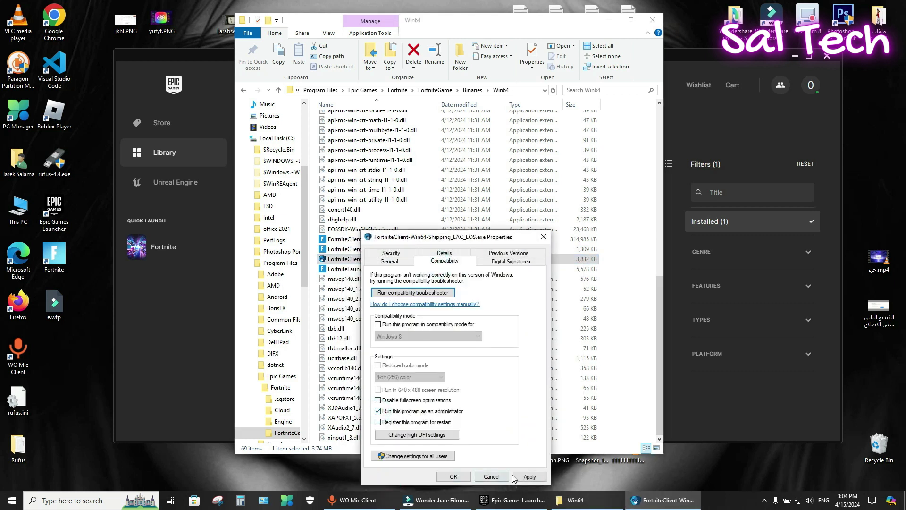
{"action": "left_click", "coordinate": [516, 476]}
{"action": "left_click", "coordinate": [454, 477]}
Set FortniteLauncher.exe to run as an administrator in its compatibility properties
{"action": "right_click", "coordinate": [366, 270]}
{"action": "left_click", "coordinate": [392, 265]}
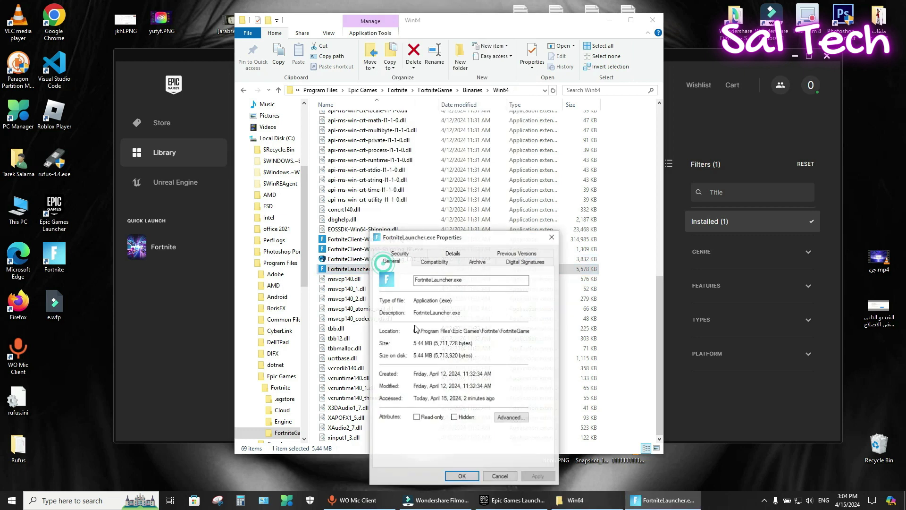
{"action": "left_click", "coordinate": [434, 262]}
{"action": "left_click", "coordinate": [387, 412]}
{"action": "left_click", "coordinate": [538, 476]}
{"action": "left_click", "coordinate": [499, 477]}
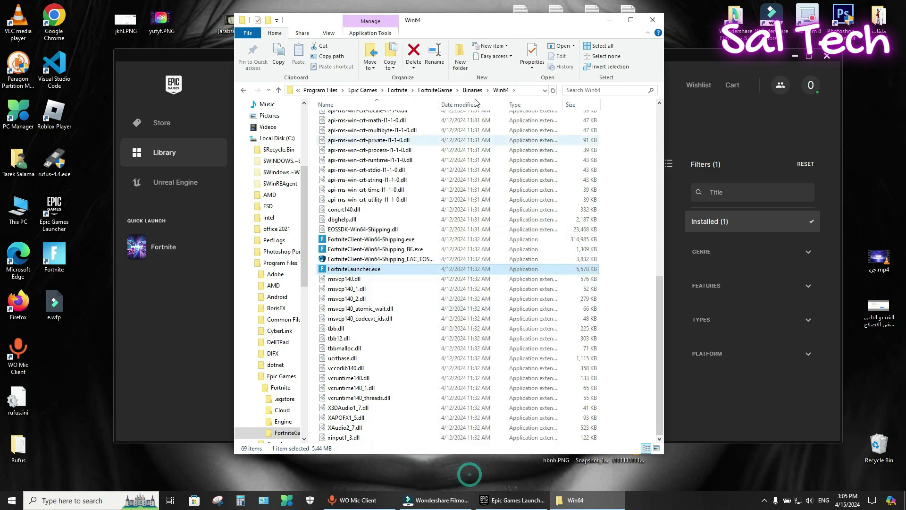
Close the Win64 folder and the Epic Games Launcher window, and fully exit the launcher's background process
{"action": "left_click", "coordinate": [652, 20]}
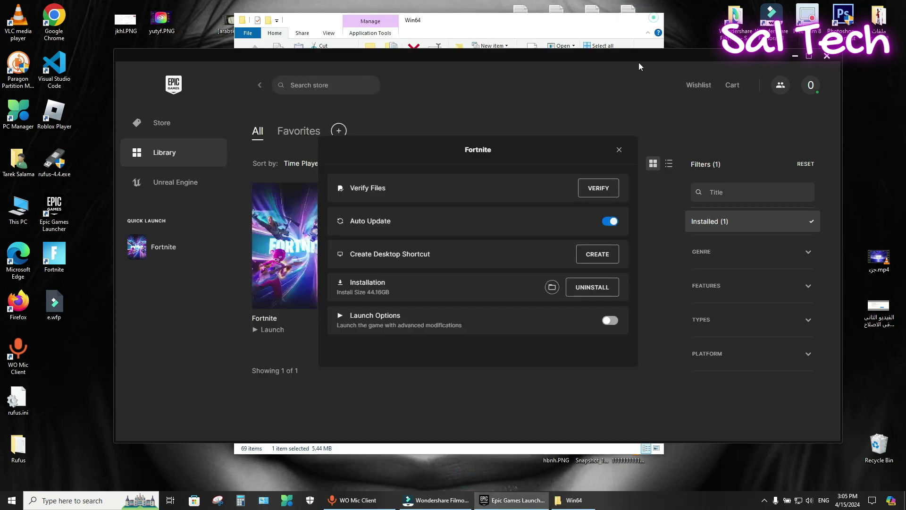
{"action": "left_click", "coordinate": [619, 149]}
{"action": "left_click", "coordinate": [827, 57]}
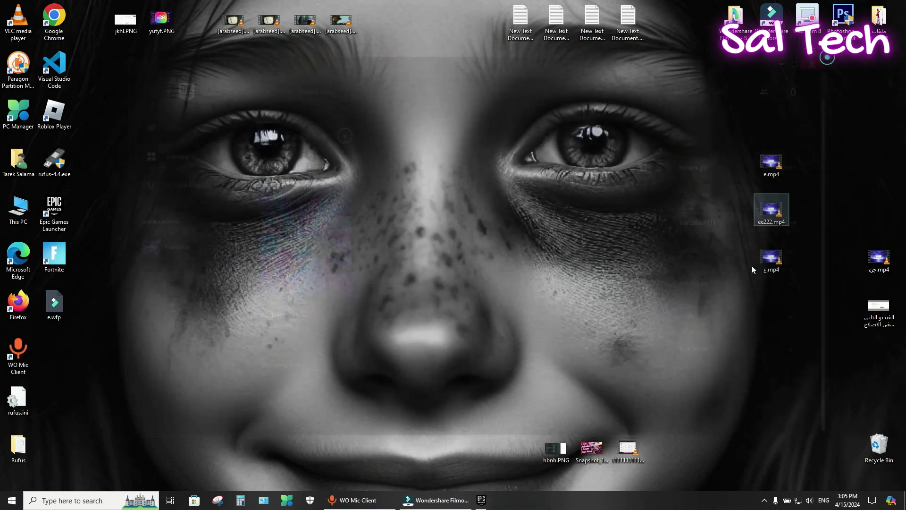
{"action": "left_click", "coordinate": [764, 500]}
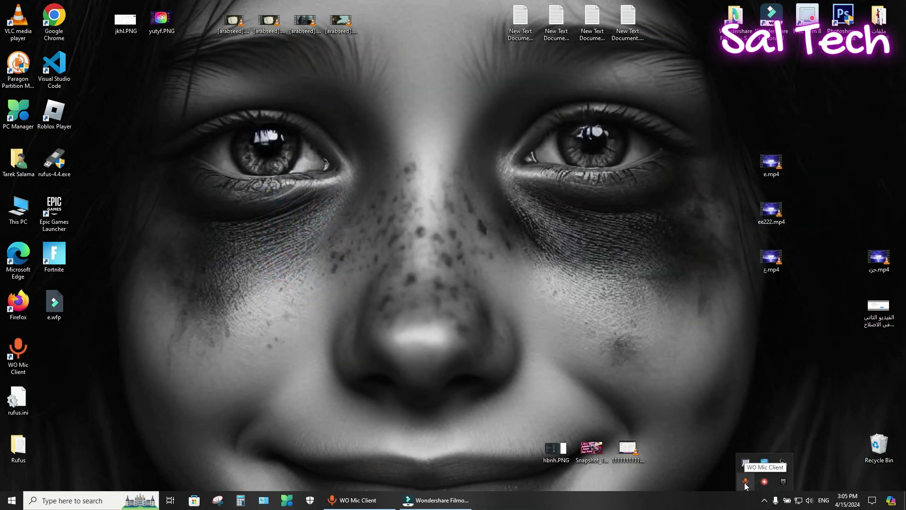
{"action": "right_click", "coordinate": [783, 482]}
{"action": "left_click", "coordinate": [792, 475]}
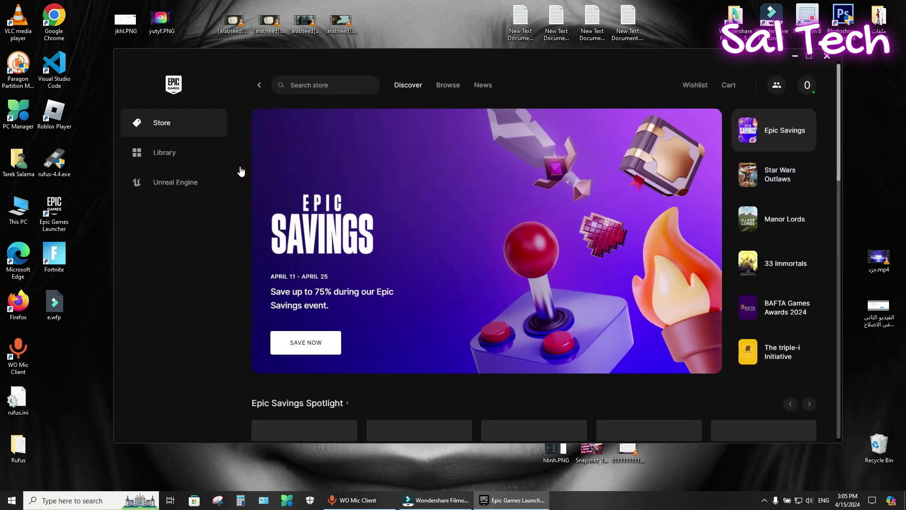
View the game library in the reopened Epic Games Launcher, and minimize the launcher
{"action": "left_click", "coordinate": [169, 153]}
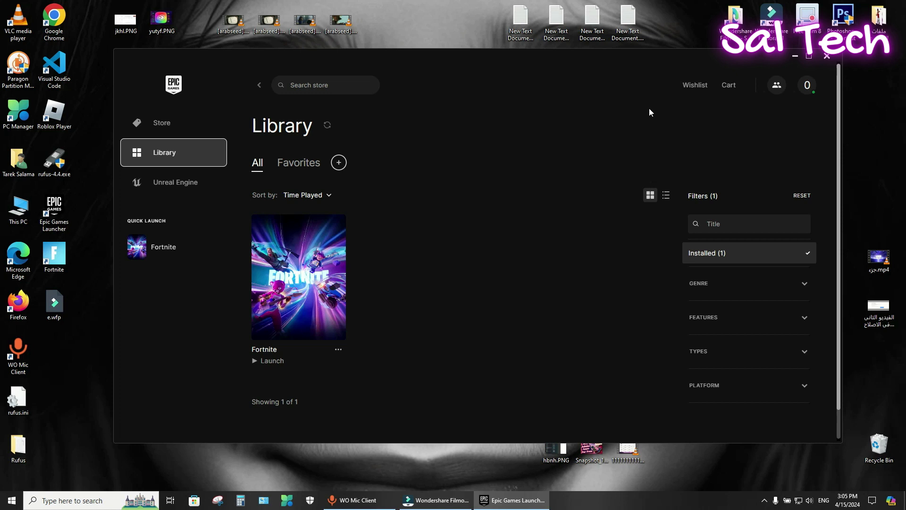
{"action": "left_click", "coordinate": [796, 56]}
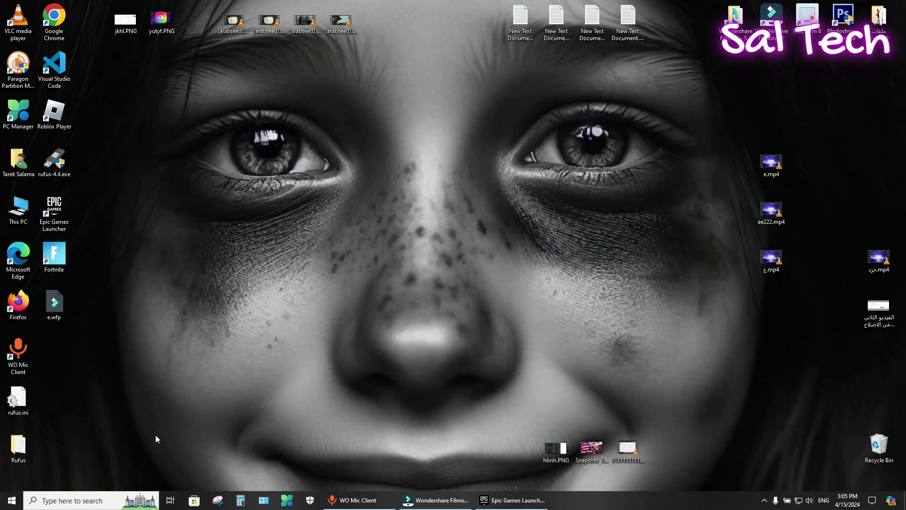
Open the %localappdata% folder through the Run dialog and widen its window
{"action": "left_click", "coordinate": [52, 502]}
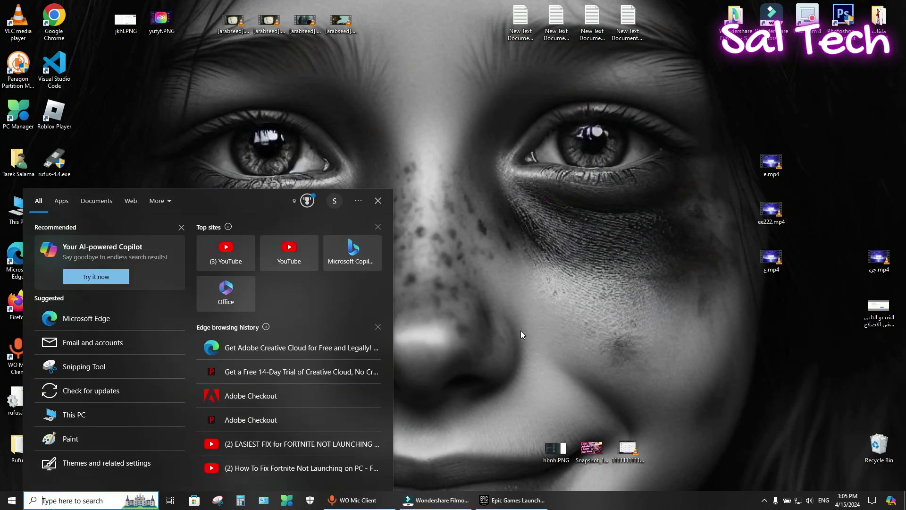
{"action": "type", "text": "run"}
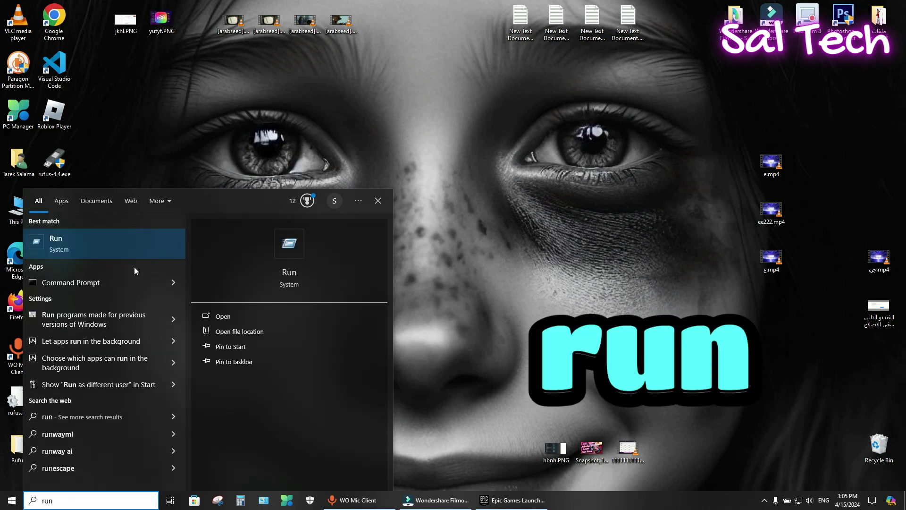
{"action": "left_click", "coordinate": [78, 254]}
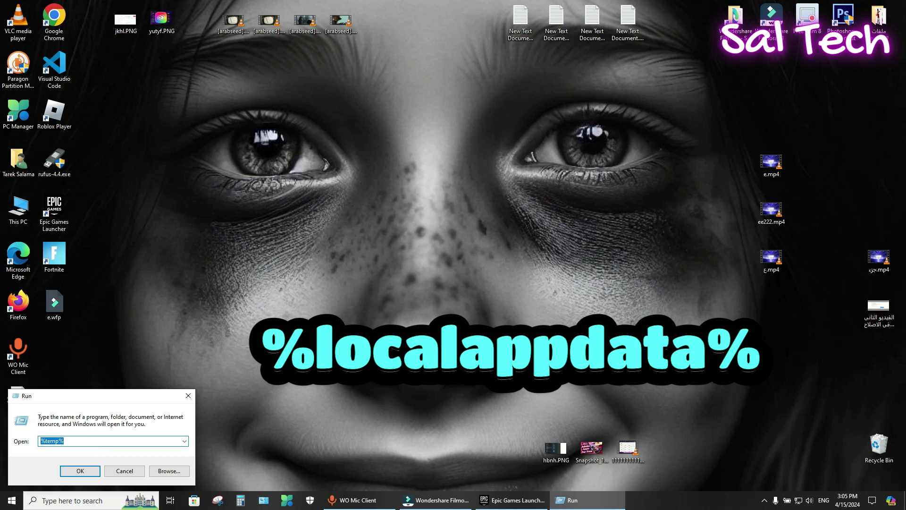
{"action": "type", "text": "%localappdata%"}
{"action": "key", "text": "Return"}
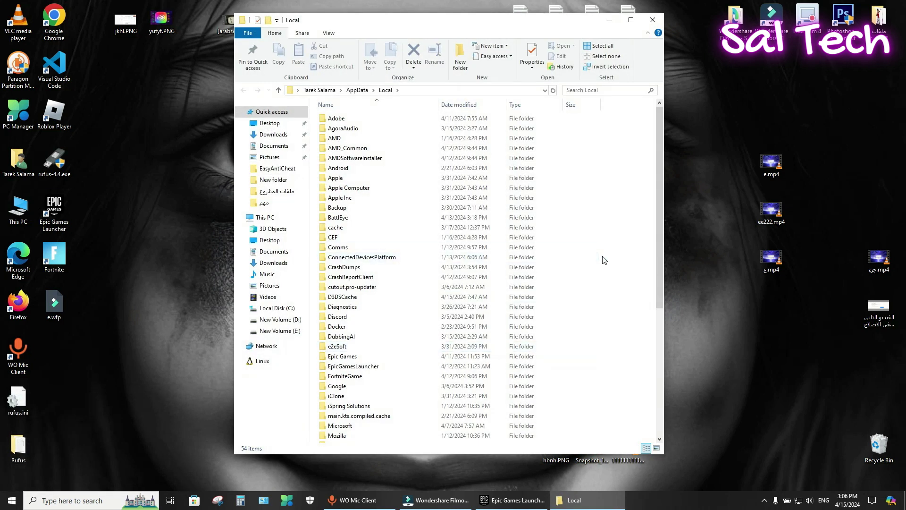
{"action": "left_click_drag", "start_coordinate": [663, 273], "coordinate": [747, 277]}
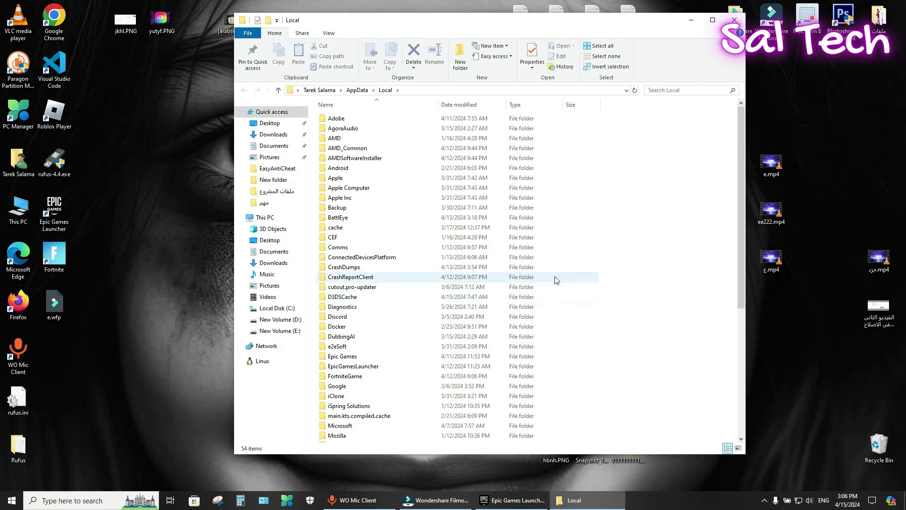
{"action": "scroll", "coordinate": [557, 279], "scroll_direction": "down", "scroll_amount": 1}
{"action": "scroll", "coordinate": [637, 261], "scroll_direction": "up", "scroll_amount": 1}
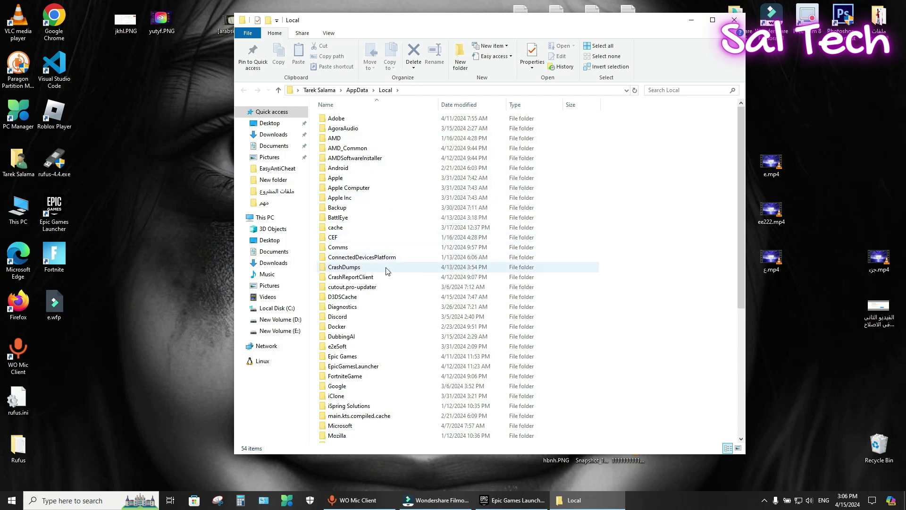
View the available actions for the EpicGamesLauncher, UnrealEngine and UnrealEngineLauncher folders, and close the Local folder
{"action": "right_click", "coordinate": [355, 368]}
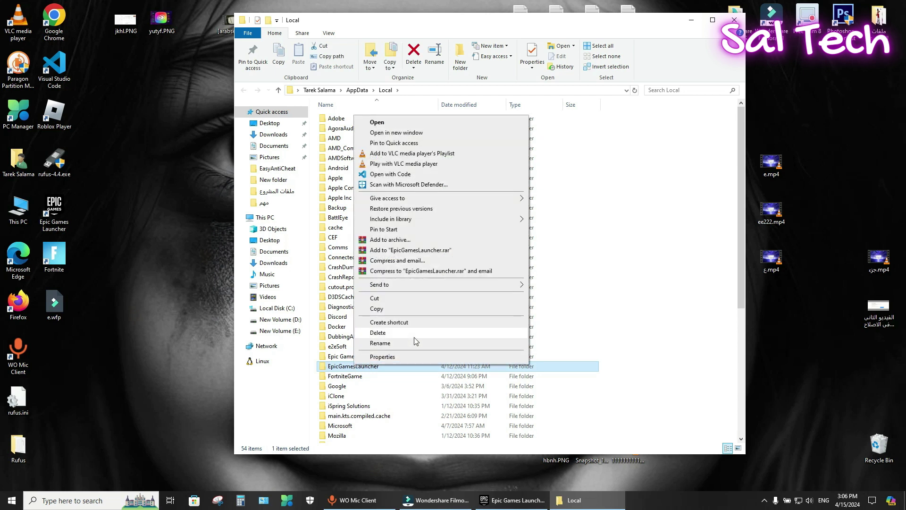
{"action": "left_click", "coordinate": [640, 290]}
{"action": "scroll", "coordinate": [366, 391], "scroll_direction": "down", "scroll_amount": 7}
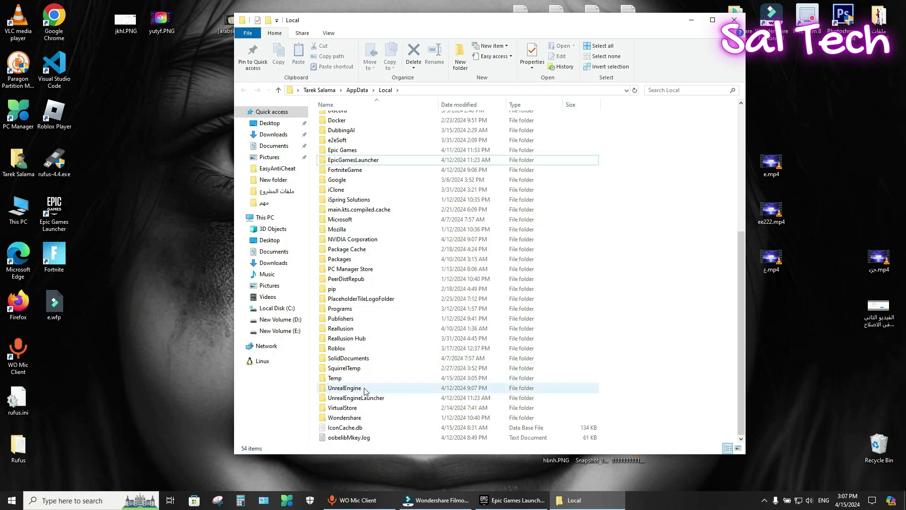
{"action": "right_click", "coordinate": [362, 390]}
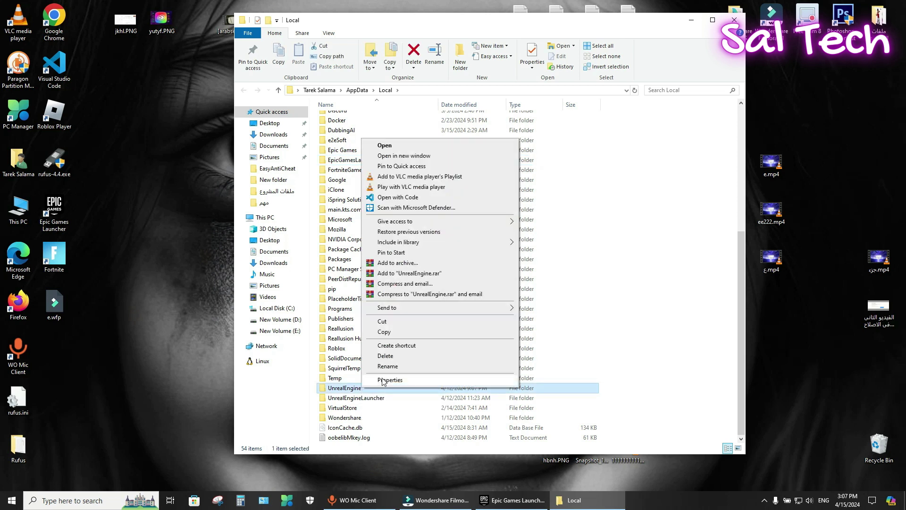
{"action": "left_click", "coordinate": [648, 361]}
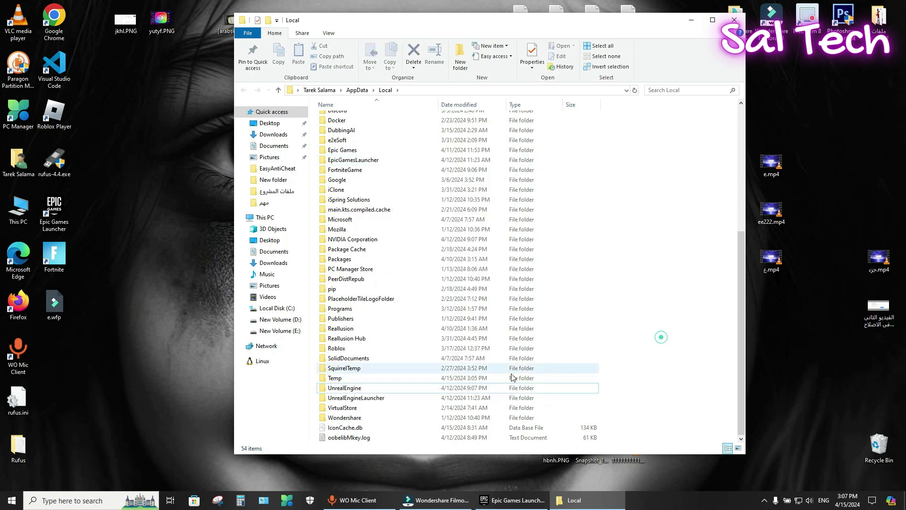
{"action": "right_click", "coordinate": [375, 399]}
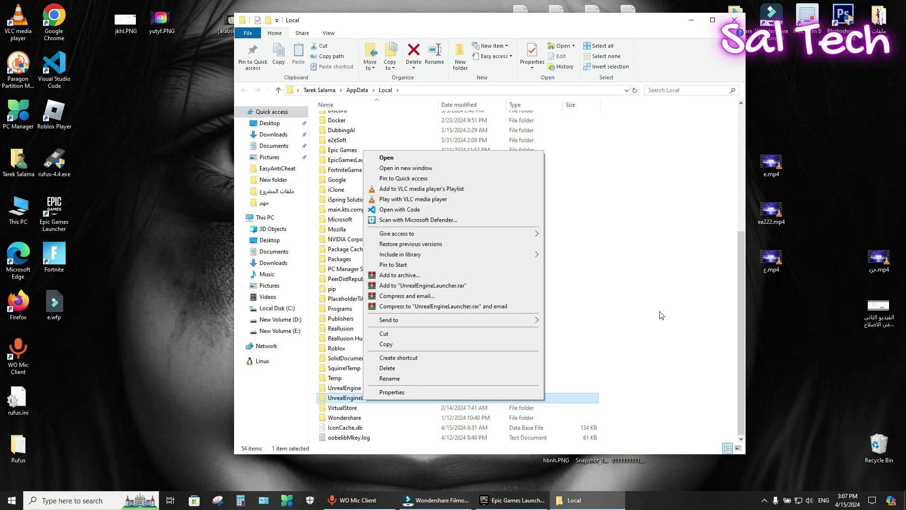
{"action": "left_click", "coordinate": [674, 299]}
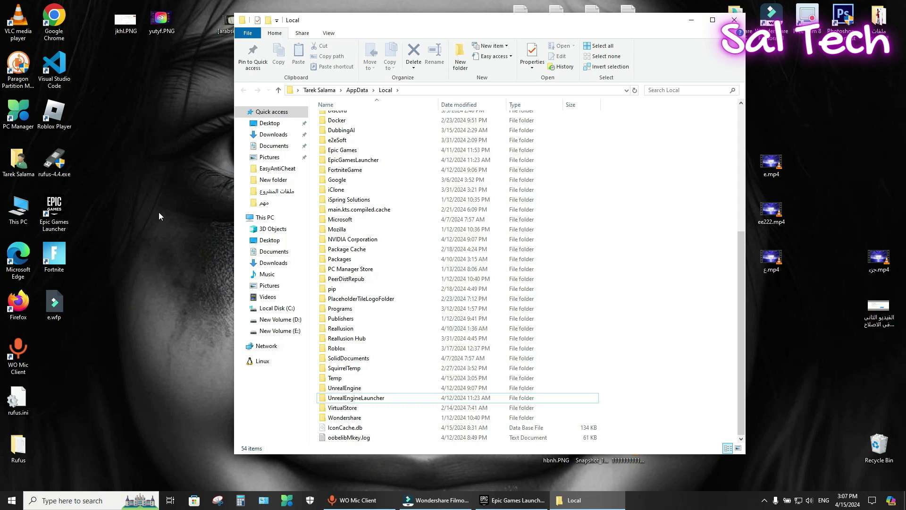
{"action": "key", "text": "alt+F4"}
Open Fortnite's installation folder from its manage options in the Epic Games Launcher, and go to FortniteGame > Binaries > Win64
{"action": "left_click", "coordinate": [520, 506]}
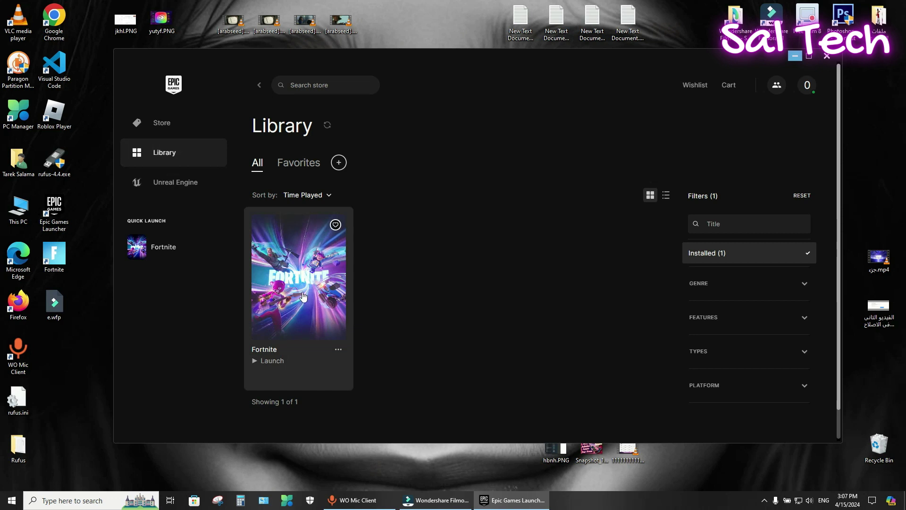
{"action": "left_click", "coordinate": [338, 351]}
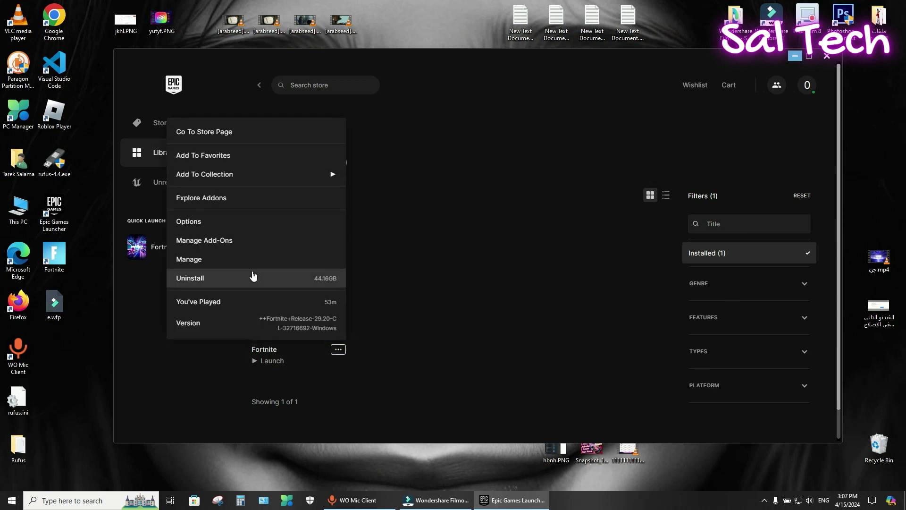
{"action": "left_click", "coordinate": [239, 260]}
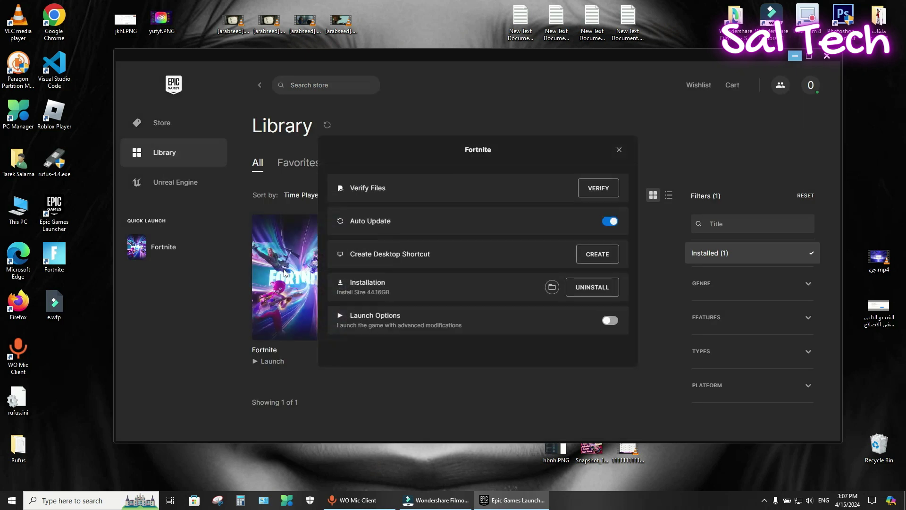
{"action": "left_click", "coordinate": [552, 288]}
{"action": "double_click", "coordinate": [351, 149]}
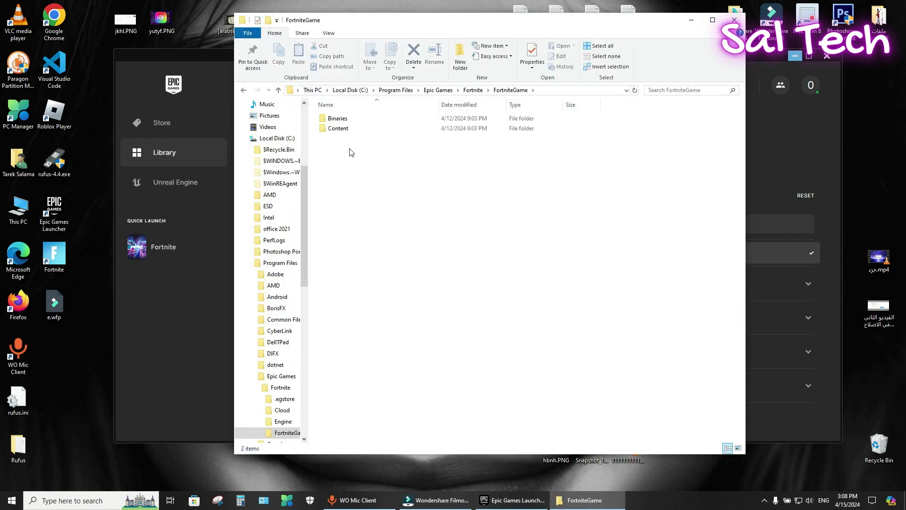
{"action": "double_click", "coordinate": [336, 119]}
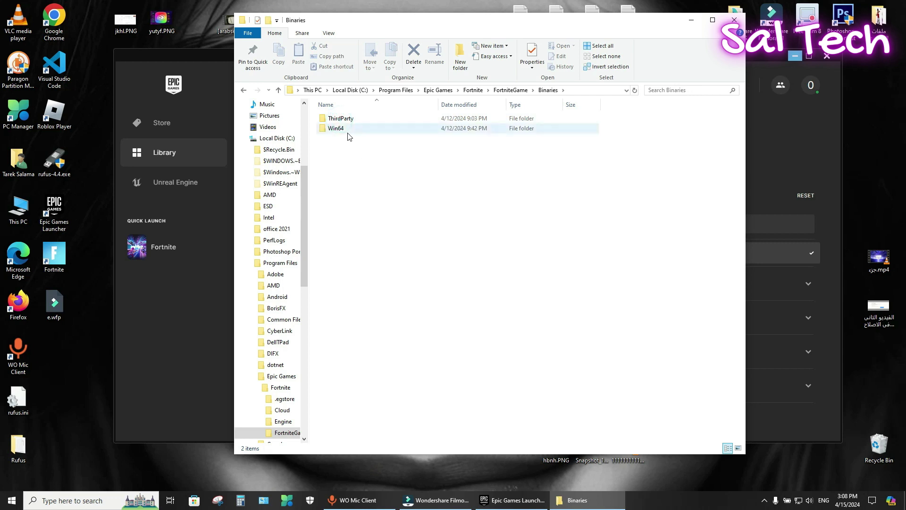
{"action": "double_click", "coordinate": [350, 129]}
{"action": "scroll", "coordinate": [602, 272], "scroll_direction": "down", "scroll_amount": 10}
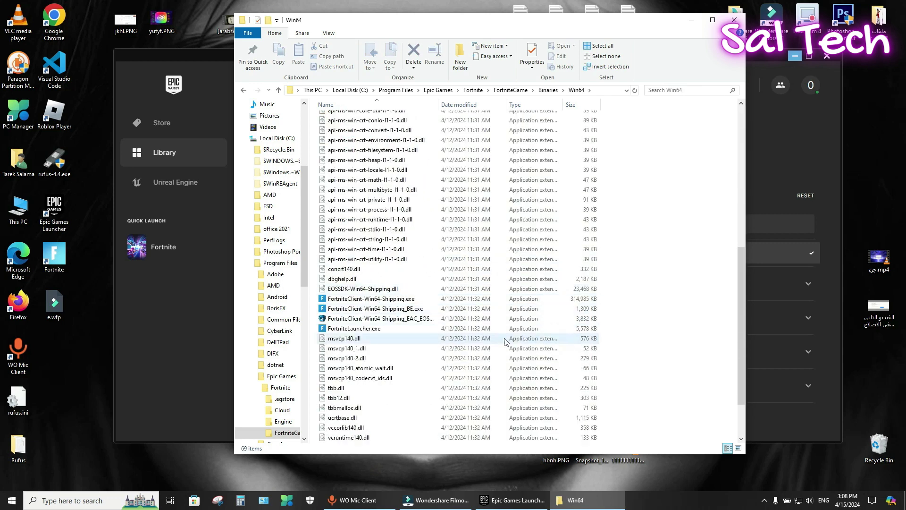
Allow full control of FortniteClient-Win64-Shipping.exe for ALL APPLICATION PACKAGES and ALL RESTRICTED APPLICATION PACKAGES, and check the remaining users and groups
{"action": "right_click", "coordinate": [355, 301]}
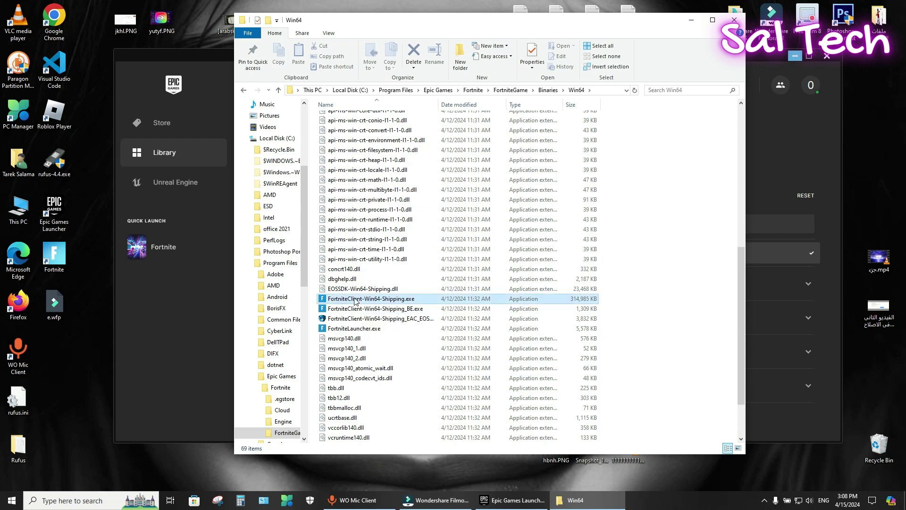
{"action": "left_click", "coordinate": [379, 290]}
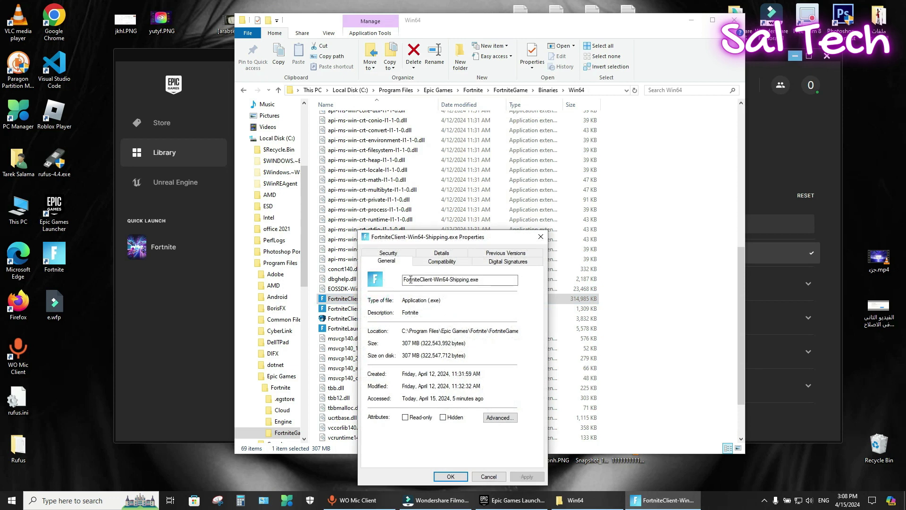
{"action": "left_click", "coordinate": [394, 254]}
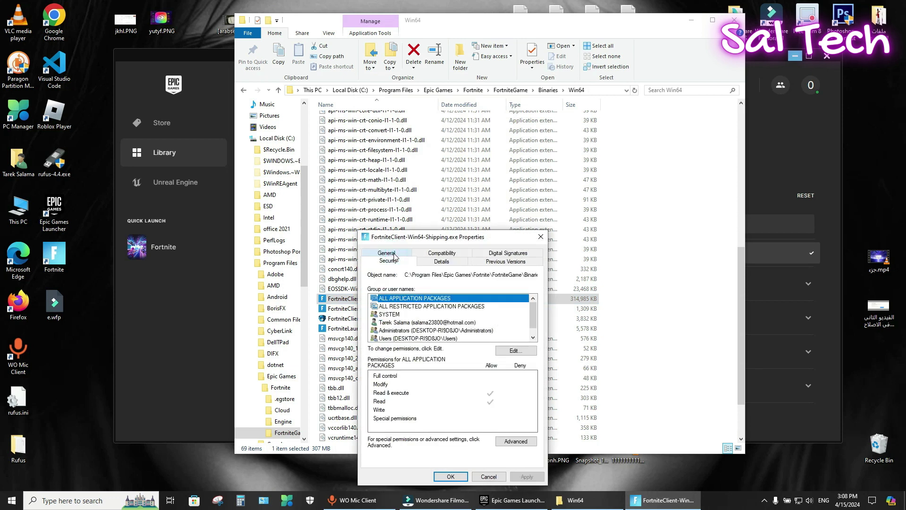
{"action": "left_click", "coordinate": [517, 352]}
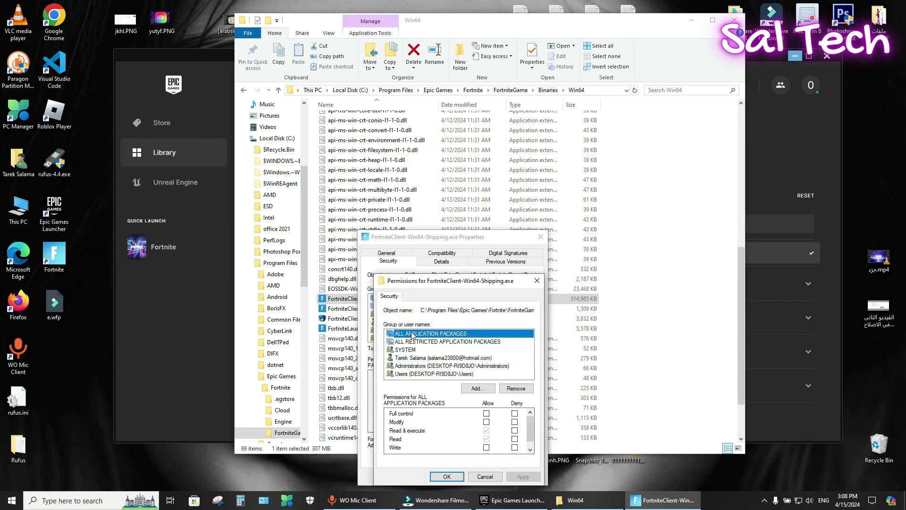
{"action": "left_click", "coordinate": [486, 413]}
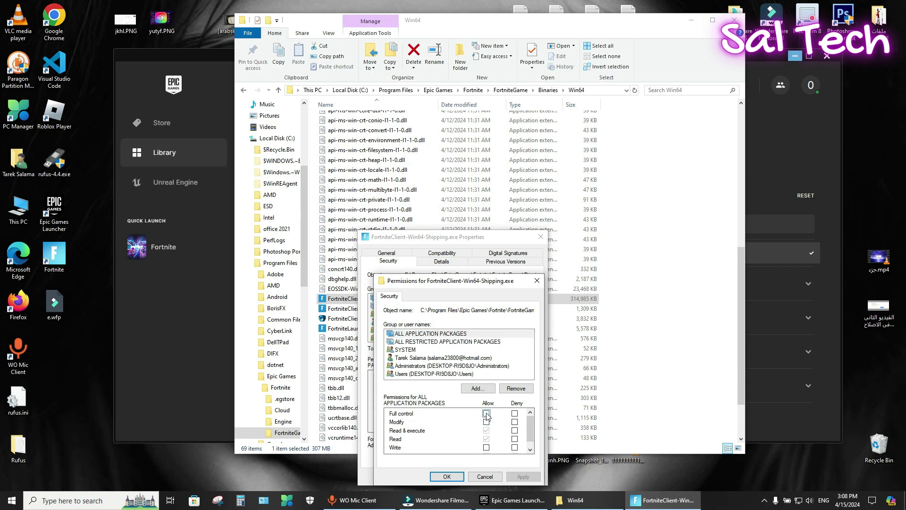
{"action": "left_click", "coordinate": [432, 342]}
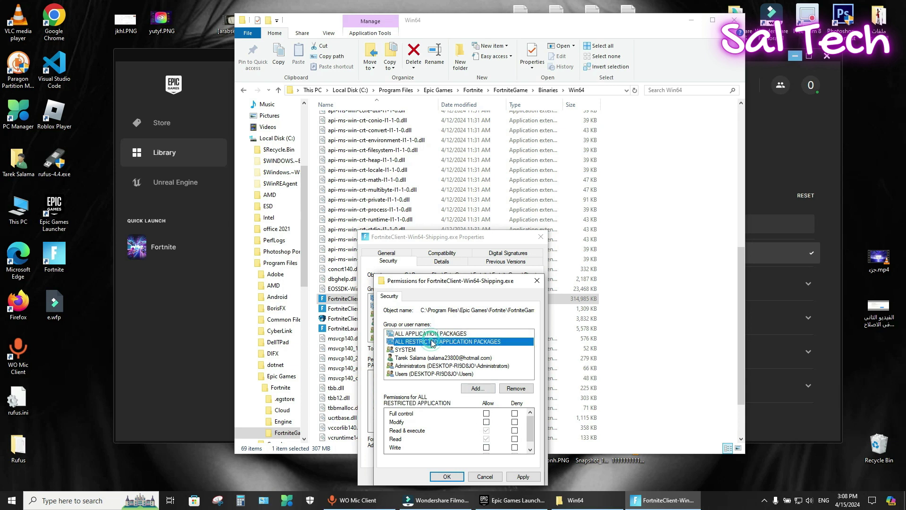
{"action": "left_click", "coordinate": [487, 415]}
{"action": "left_click", "coordinate": [407, 350]}
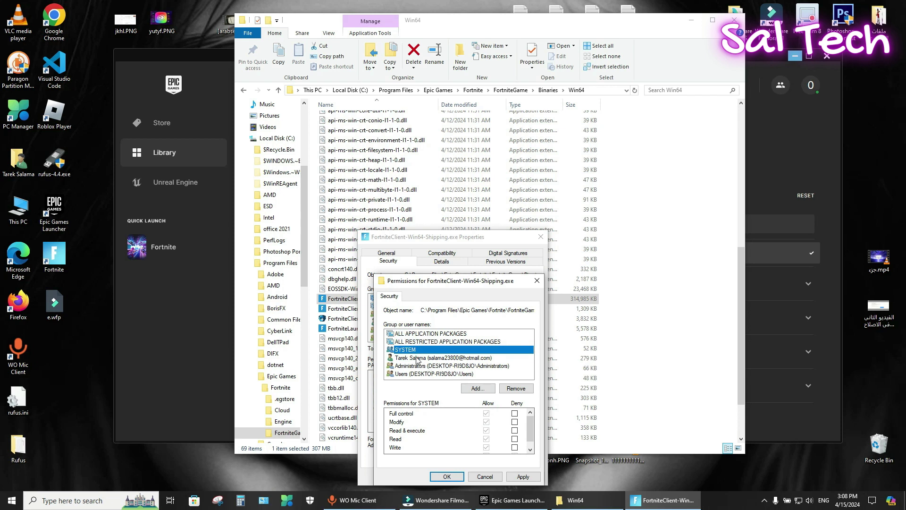
{"action": "left_click", "coordinate": [418, 358]}
{"action": "left_click", "coordinate": [422, 367]}
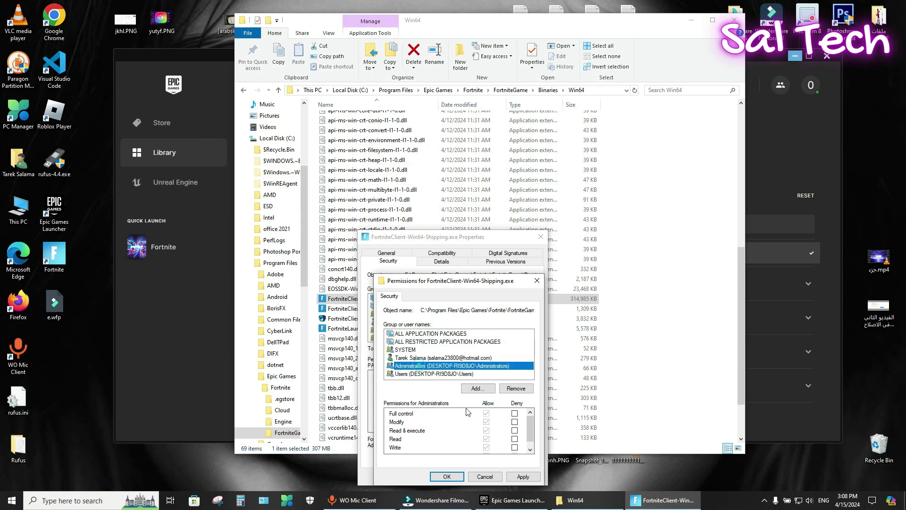
{"action": "left_click", "coordinate": [423, 374]}
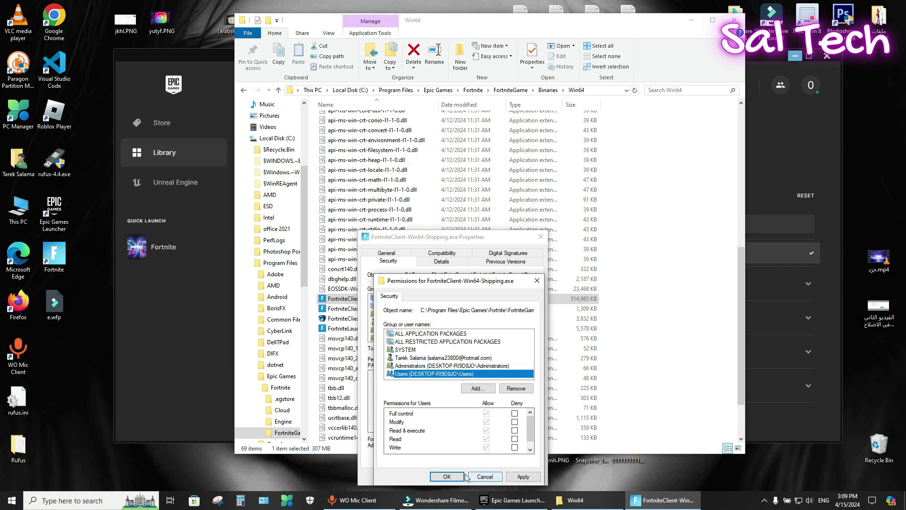
{"action": "left_click", "coordinate": [446, 476]}
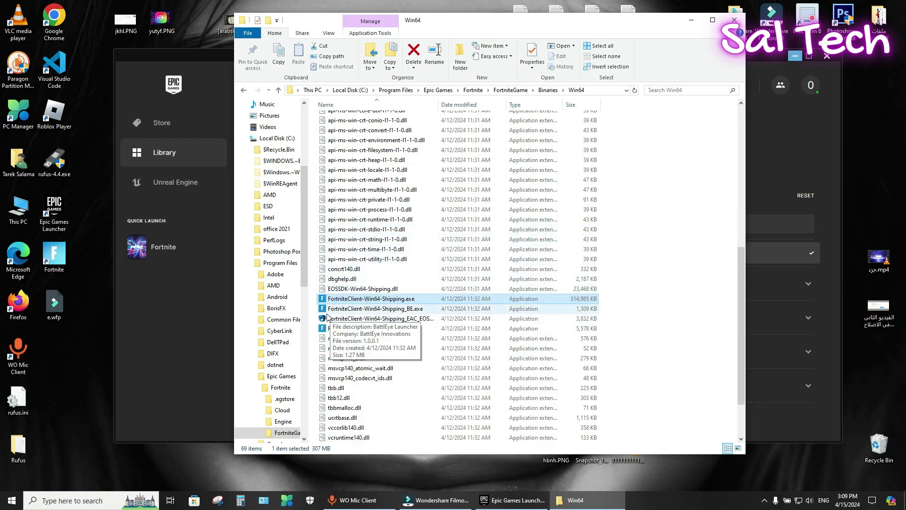
Allow full control of FortniteClient-Win64-Shipping_BE.exe for all listed users and groups in its security permissions
{"action": "left_click", "coordinate": [353, 309]}
{"action": "key", "text": "alt+Return"}
{"action": "left_click", "coordinate": [508, 348]}
{"action": "left_click", "coordinate": [433, 342]}
{"action": "left_click", "coordinate": [430, 349]}
{"action": "left_click", "coordinate": [427, 357]}
{"action": "left_click", "coordinate": [427, 365]}
{"action": "left_click", "coordinate": [426, 374]}
{"action": "left_click", "coordinate": [432, 477]}
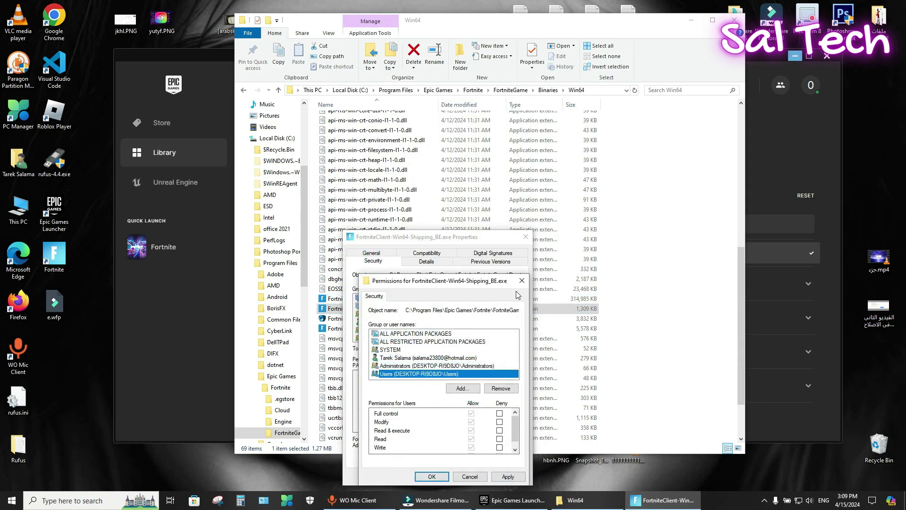
{"action": "left_click", "coordinate": [435, 476]}
Allow full control of FortniteClient-Win64-Shipping_EAC_EOS.exe for all listed users and groups in its security permissions
{"action": "left_click", "coordinate": [346, 318]}
{"action": "key", "text": "alt+Return"}
{"action": "left_click", "coordinate": [400, 260]}
{"action": "left_click", "coordinate": [534, 348]}
{"action": "key", "text": "Down"}
{"action": "key", "text": "Down"}
{"action": "key", "text": "Down"}
{"action": "key", "text": "Down"}
{"action": "key", "text": "Down"}
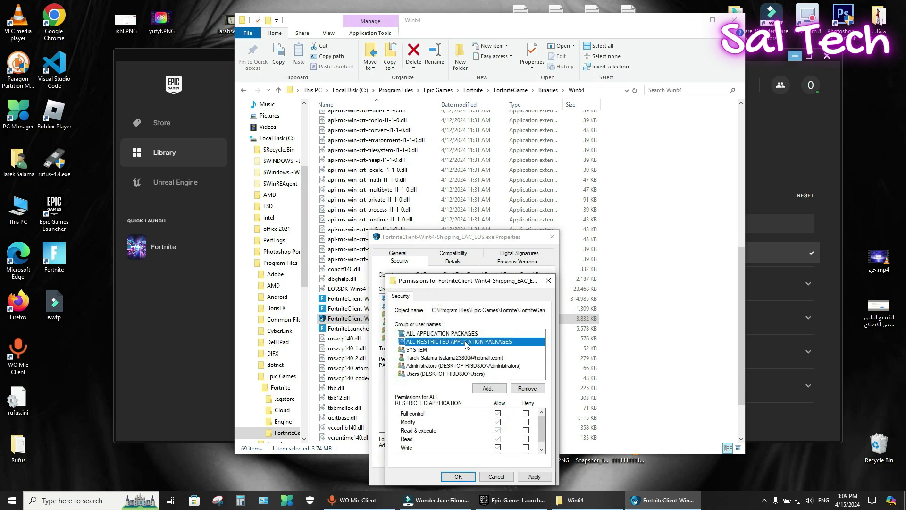
{"action": "left_click", "coordinate": [458, 476]}
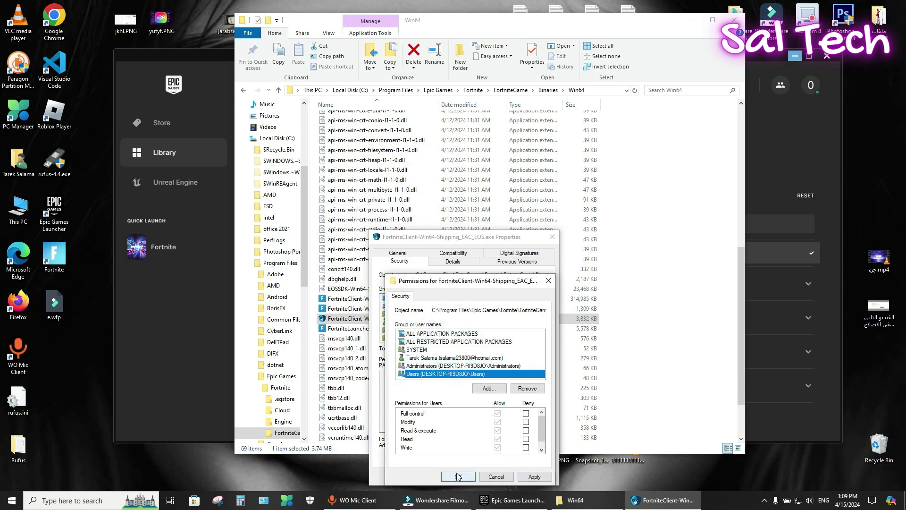
{"action": "left_click", "coordinate": [434, 476]}
Allow full control of FortniteLauncher.exe for all listed users and groups in its security permissions, and close the Win64 folder
{"action": "left_click", "coordinate": [346, 328]}
{"action": "key", "text": "alt+Return"}
{"action": "left_click", "coordinate": [400, 260]}
{"action": "left_click", "coordinate": [522, 352]}
{"action": "key", "text": "Down"}
{"action": "key", "text": "Down"}
{"action": "key", "text": "Down"}
{"action": "key", "text": "Down"}
{"action": "key", "text": "Down"}
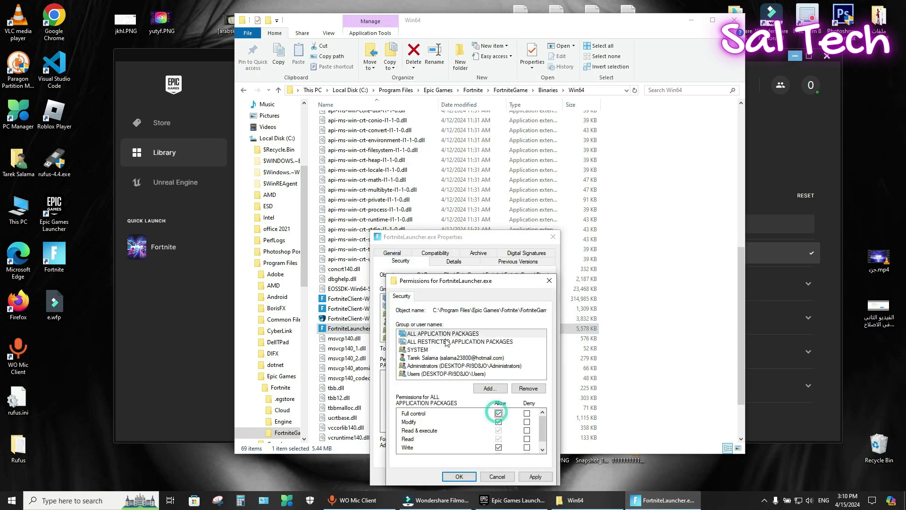
{"action": "left_click", "coordinate": [535, 477]}
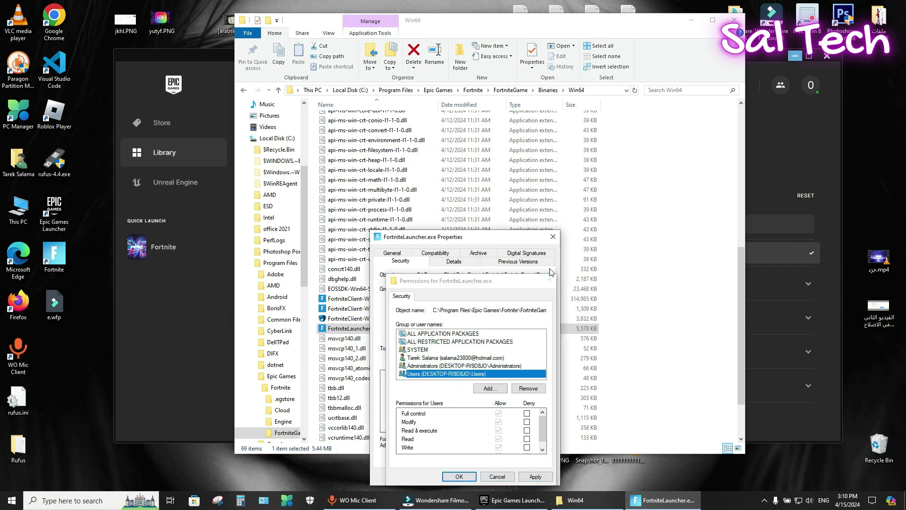
{"action": "left_click", "coordinate": [459, 476]}
{"action": "left_click", "coordinate": [435, 476]}
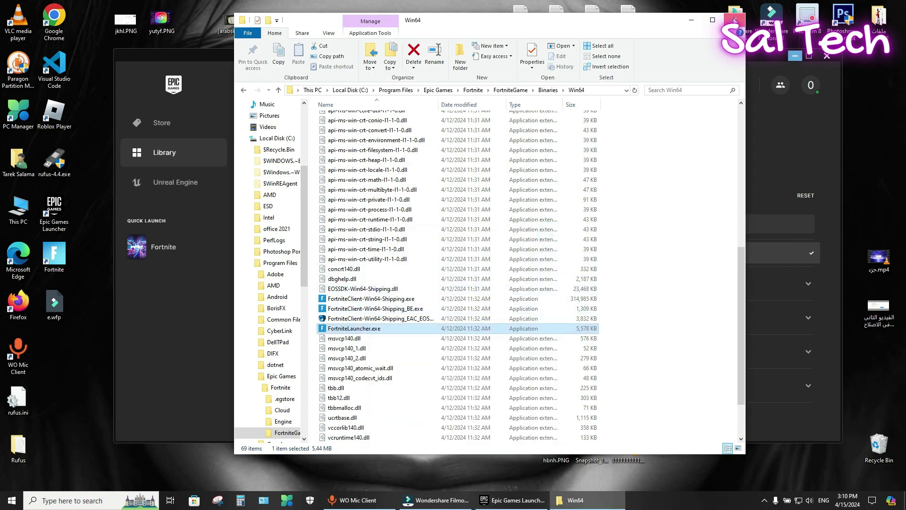
{"action": "left_click", "coordinate": [734, 20]}
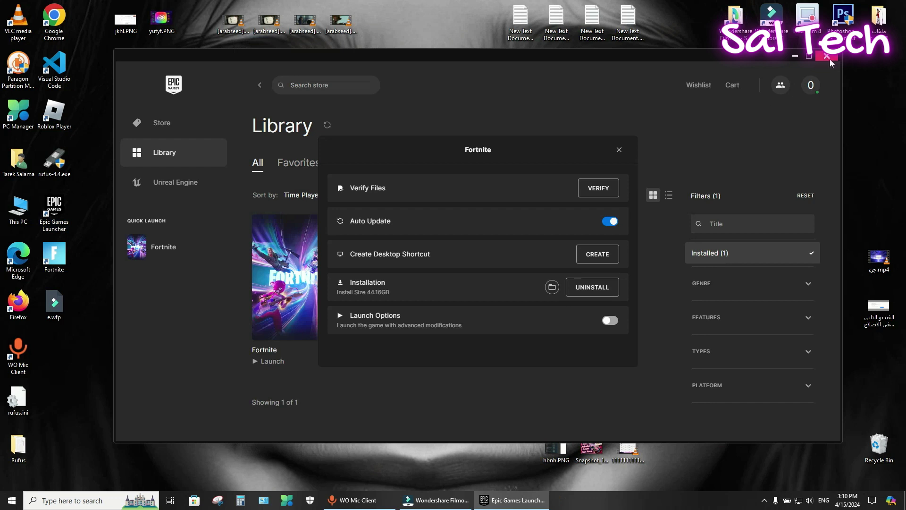
Close the open Fortnite settings, reopen the Epic Games Launcher, and open Fortnite's installation folder from its management options in the library
{"action": "left_click", "coordinate": [618, 150]}
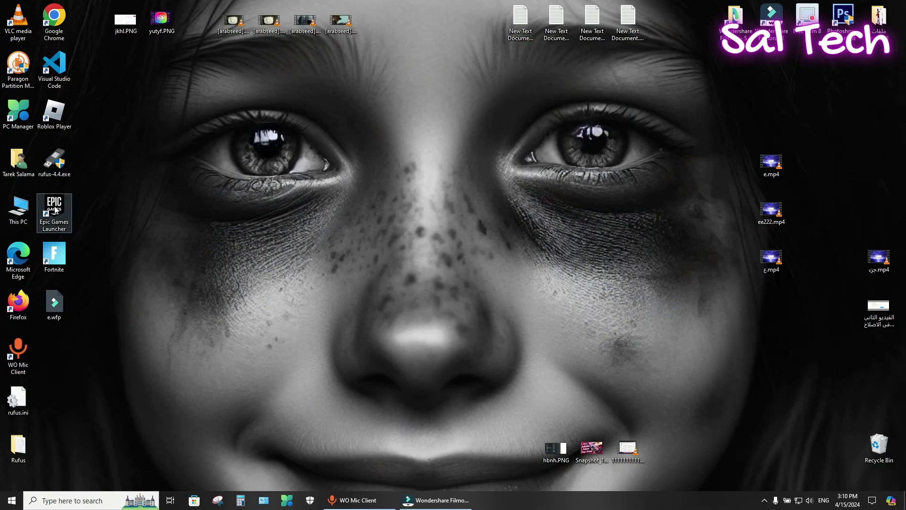
{"action": "double_click", "coordinate": [59, 212]}
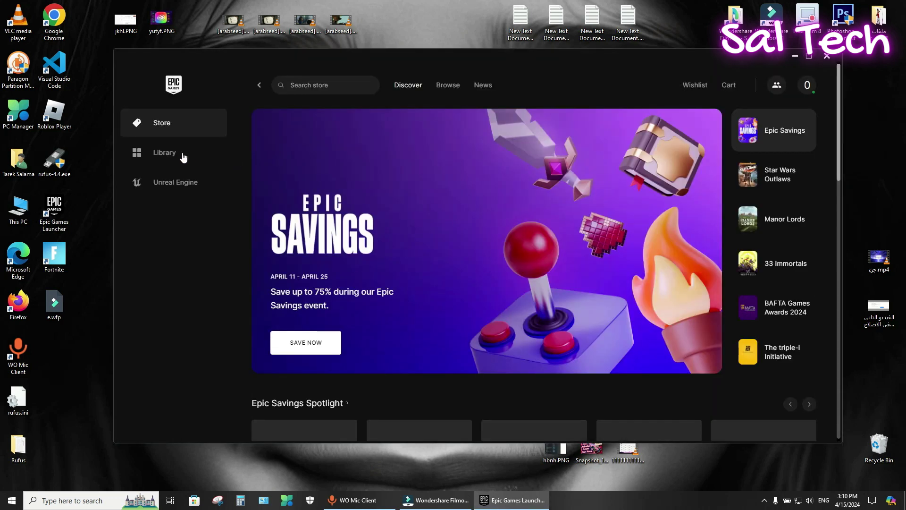
{"action": "left_click", "coordinate": [177, 158]}
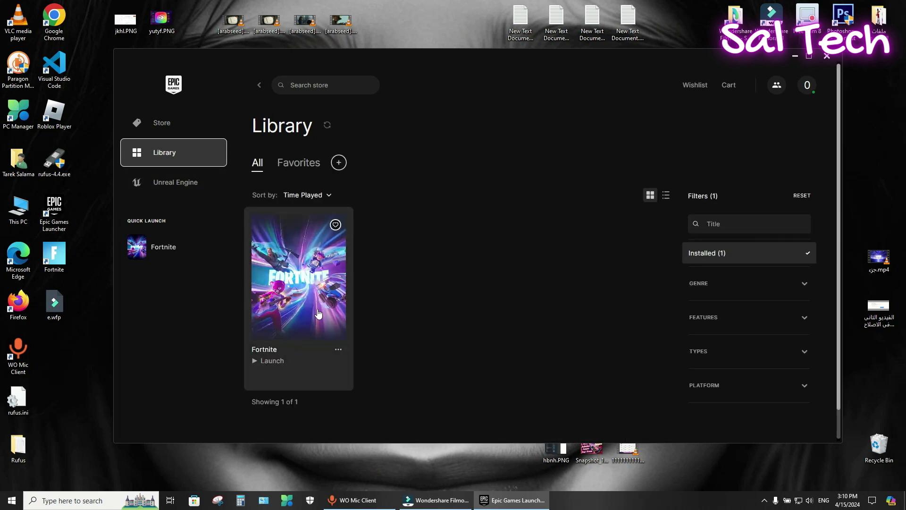
{"action": "left_click", "coordinate": [338, 350]}
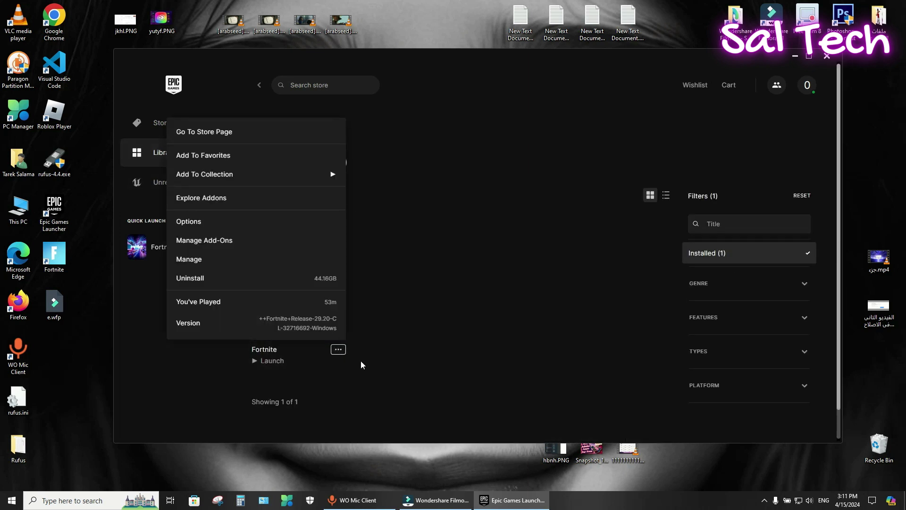
{"action": "left_click", "coordinate": [208, 259]}
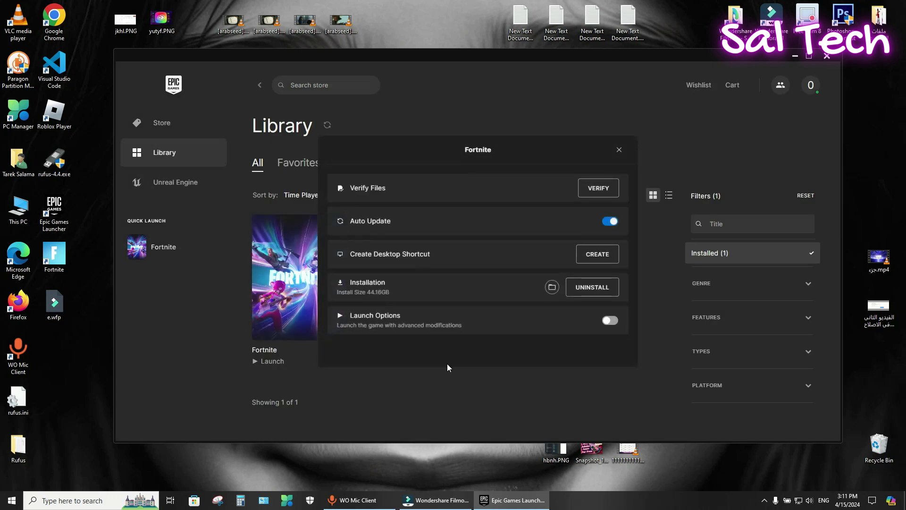
{"action": "left_click", "coordinate": [551, 289]}
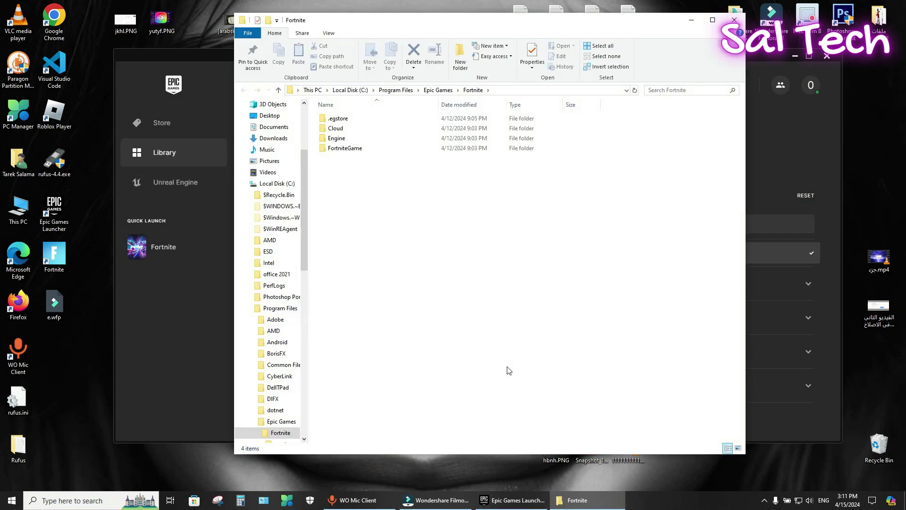
Open the FortniteGame\Binaries\Win64 folder, find the Fortnite executables, and move the folder window aside
{"action": "double_click", "coordinate": [357, 149]}
{"action": "double_click", "coordinate": [338, 119]}
{"action": "double_click", "coordinate": [339, 129]}
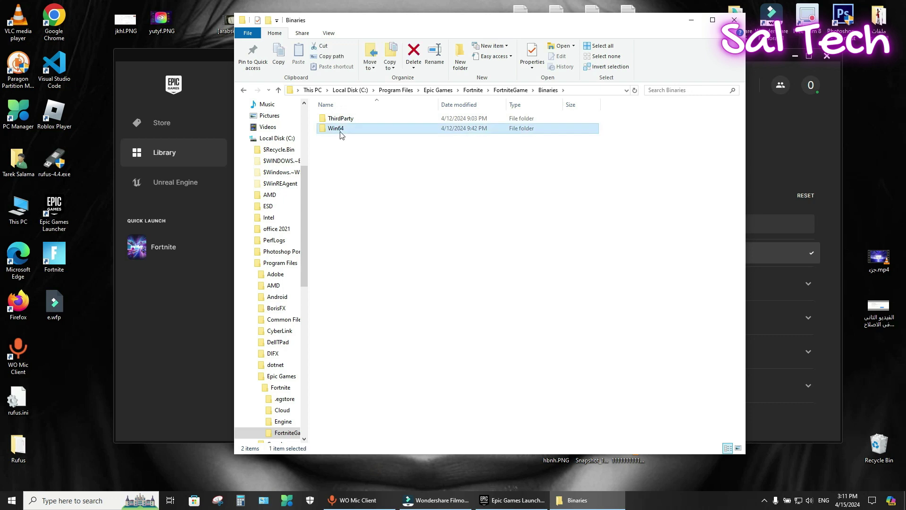
{"action": "scroll", "coordinate": [598, 274], "scroll_direction": "down", "scroll_amount": 10}
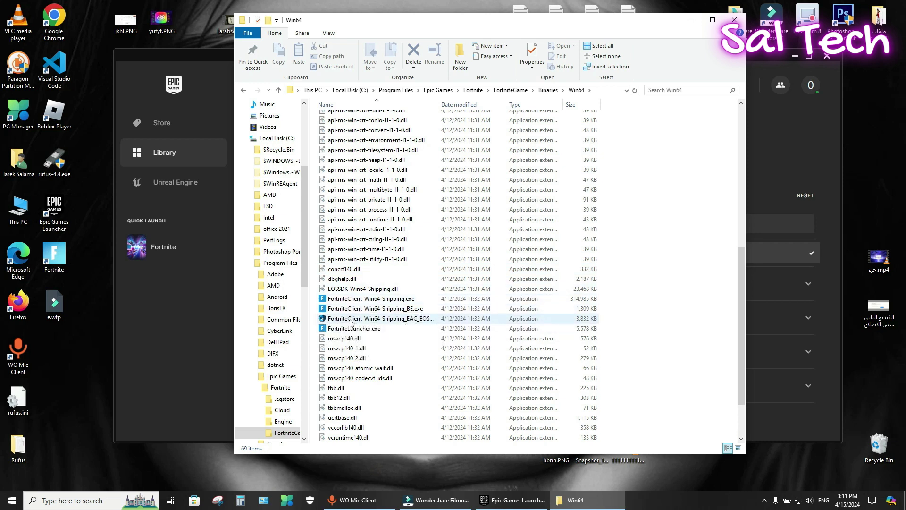
{"action": "left_click_drag", "start_coordinate": [495, 28], "coordinate": [629, 28]}
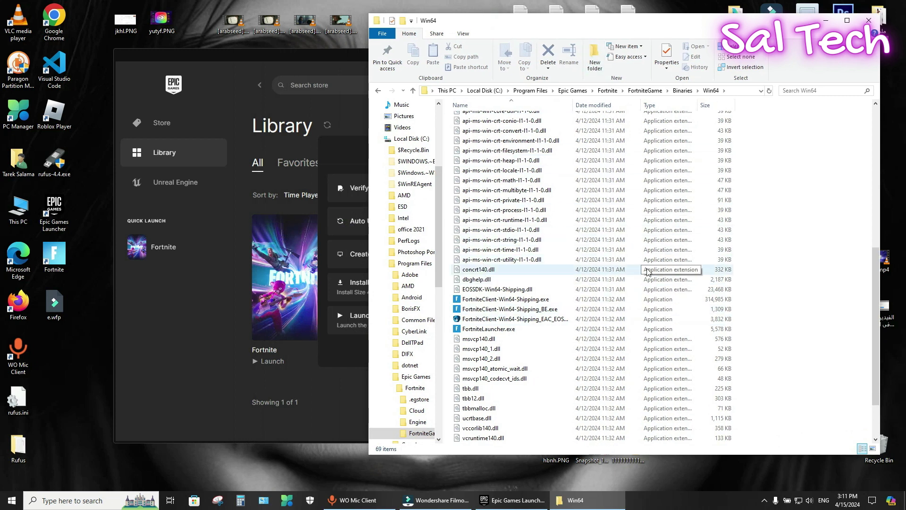
Search Windows for the system environment variables settings and open Environment Variables, placed beside the Win64 folder window
{"action": "left_click", "coordinate": [56, 503]}
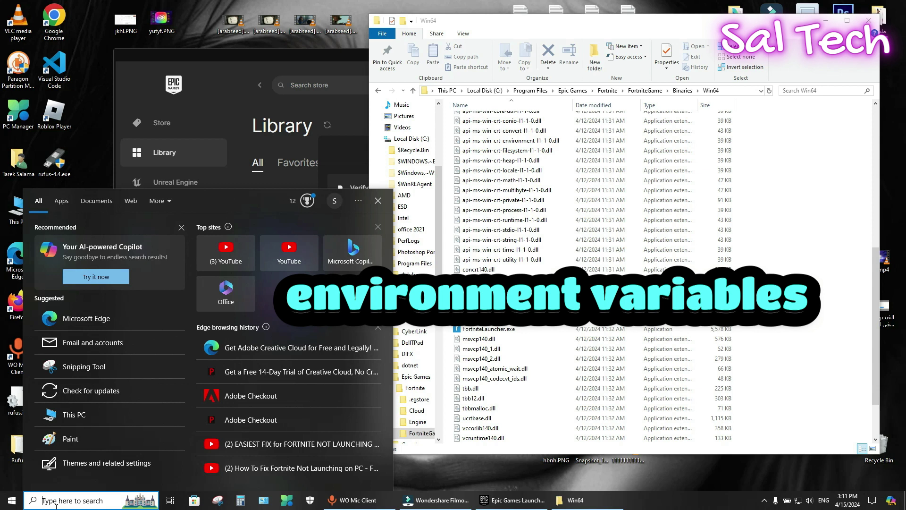
{"action": "type", "text": "e"}
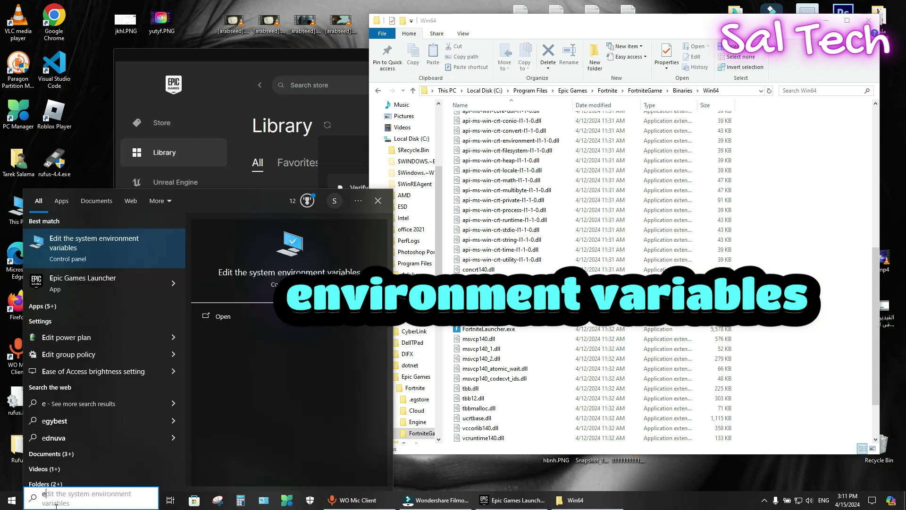
{"action": "type", "text": "nv"}
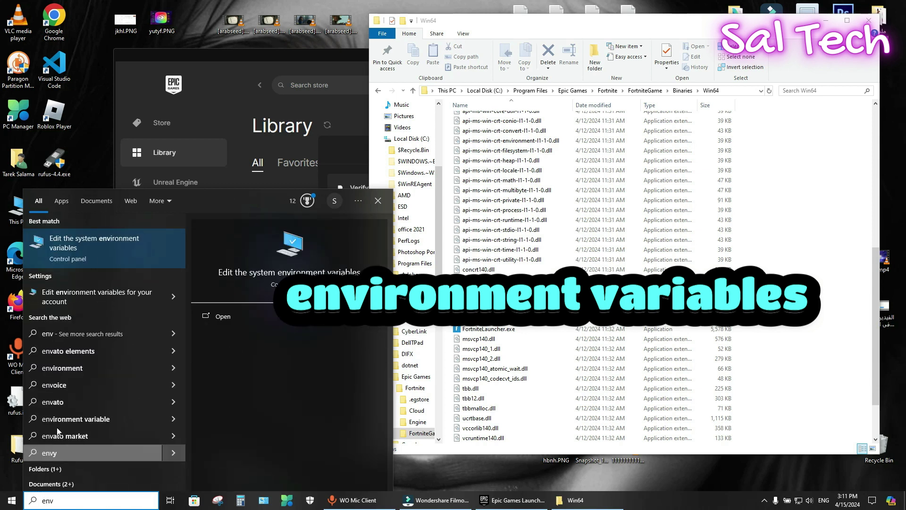
{"action": "left_click", "coordinate": [117, 247]}
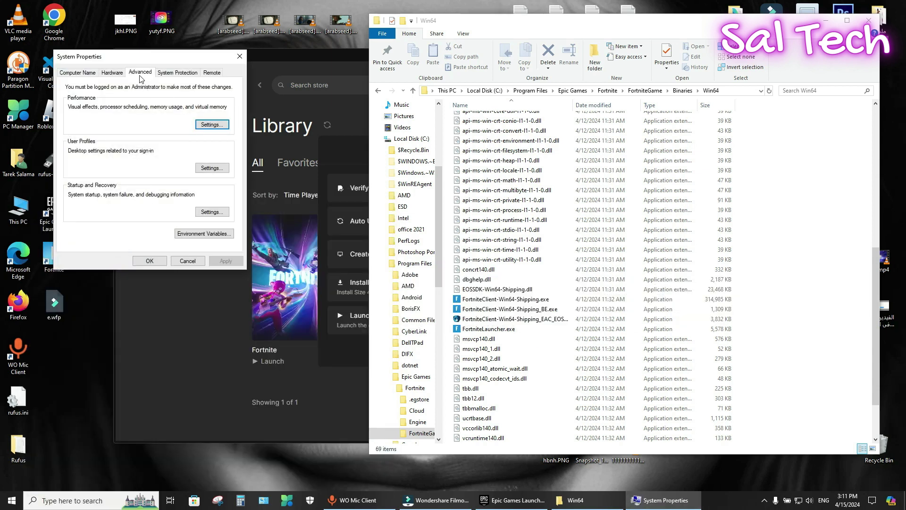
{"action": "left_click", "coordinate": [208, 235]}
{"action": "left_click_drag", "start_coordinate": [370, 122], "coordinate": [110, 127]}
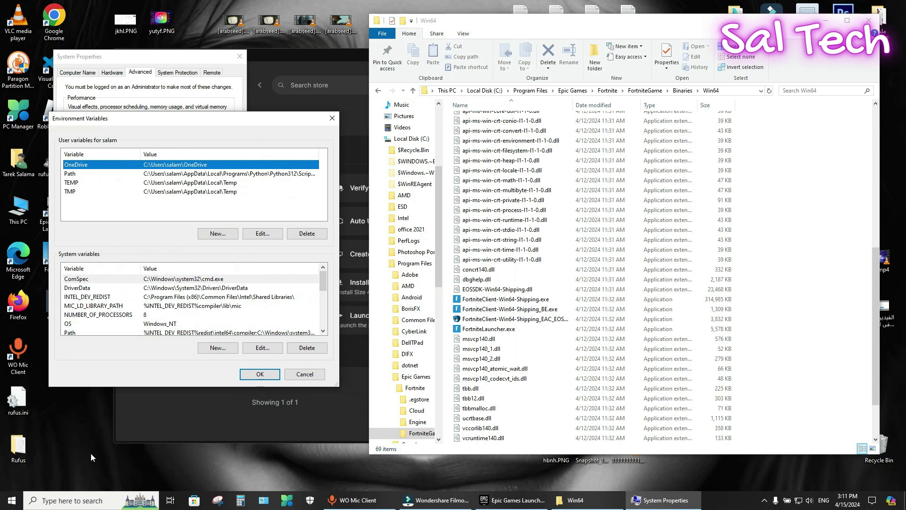
Open the system variable Path for editing and place its entry list beside the Win64 folder window
{"action": "scroll", "coordinate": [95, 290], "scroll_direction": "down", "scroll_amount": 1}
{"action": "scroll", "coordinate": [95, 290], "scroll_direction": "down", "scroll_amount": 1}
{"action": "left_click", "coordinate": [83, 279]}
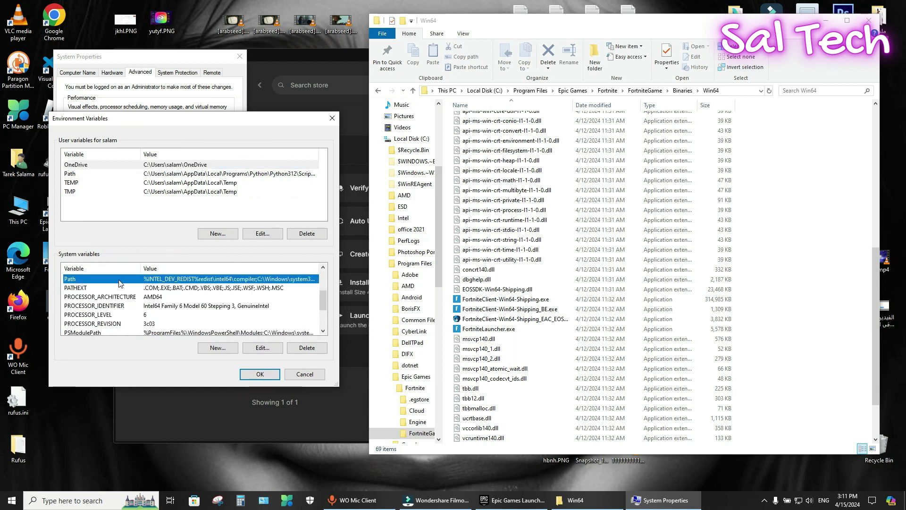
{"action": "left_click", "coordinate": [260, 348]}
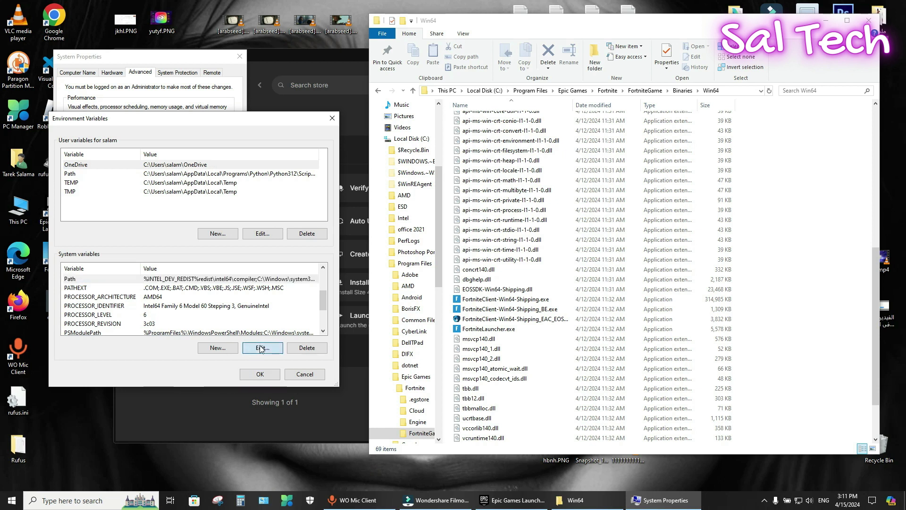
{"action": "left_click_drag", "start_coordinate": [438, 137], "coordinate": [209, 132]}
Add the copied full path of FortniteClient-Win64-Shipping.exe as a new entry in the system Path variable and save it
{"action": "left_click", "coordinate": [325, 153]}
{"action": "key", "text": "shift"}
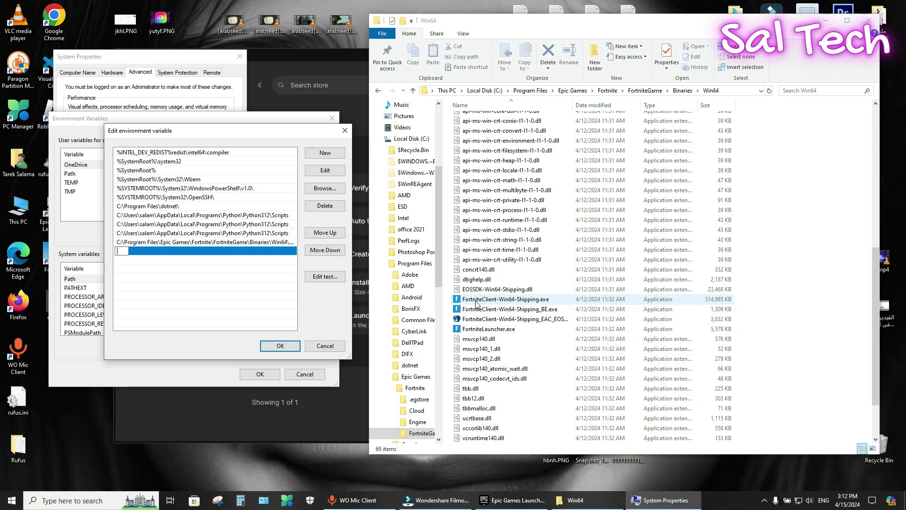
{"action": "right_click", "coordinate": [477, 301]}
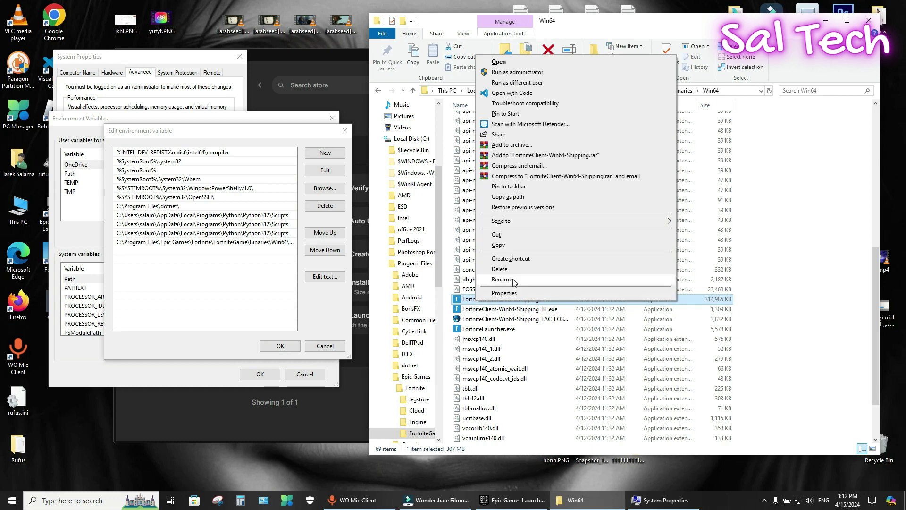
{"action": "left_click", "coordinate": [518, 198]}
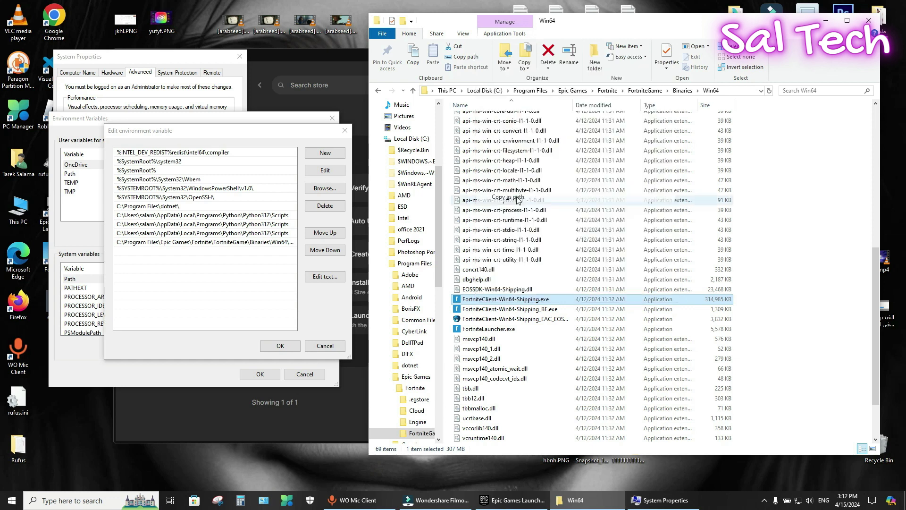
{"action": "left_click", "coordinate": [319, 158]}
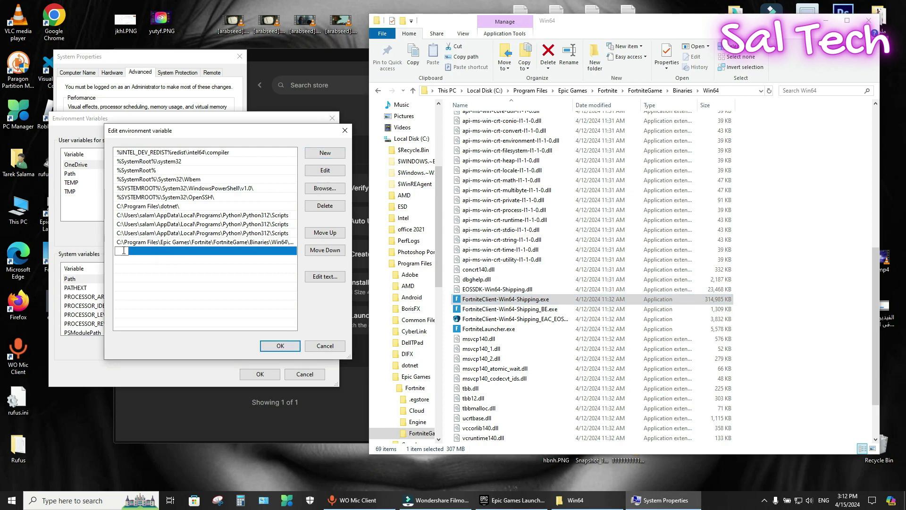
{"action": "right_click", "coordinate": [122, 252]}
{"action": "left_click", "coordinate": [152, 294]}
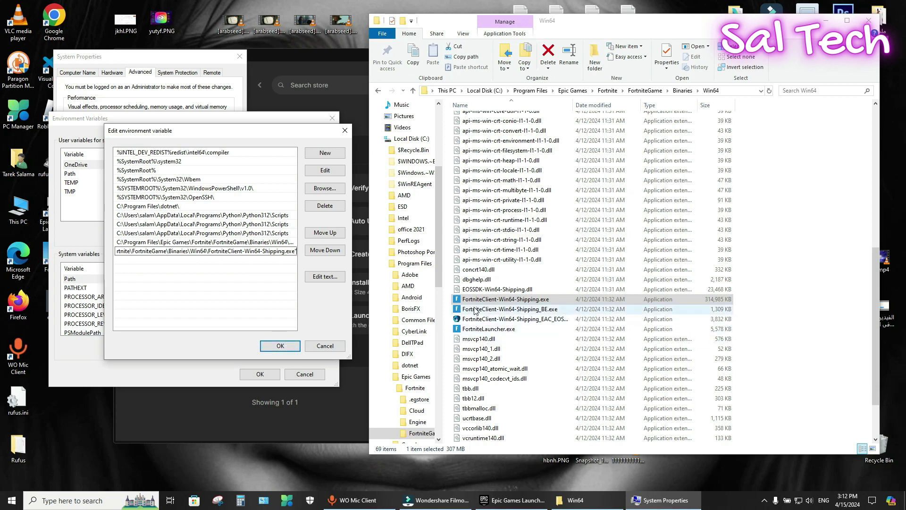
{"action": "left_click", "coordinate": [280, 346]}
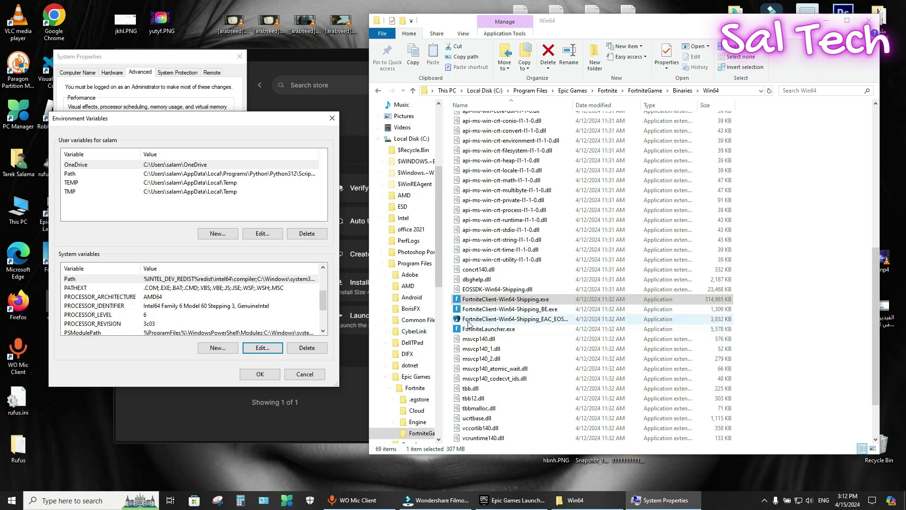
Add the copied full path of FortniteClient-Win64-Shipping_BE.exe as a new entry in the system Path variable and save it
{"action": "left_click", "coordinate": [487, 311]}
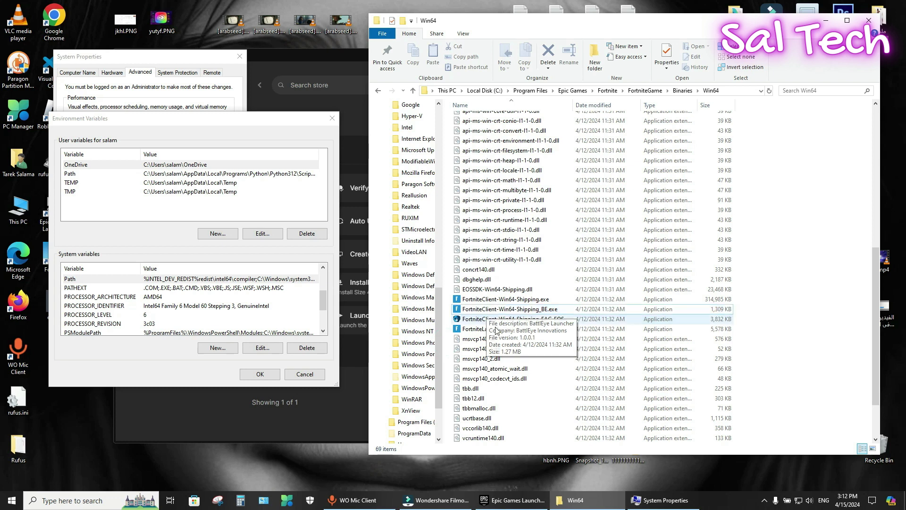
{"action": "right_click", "coordinate": [496, 310]}
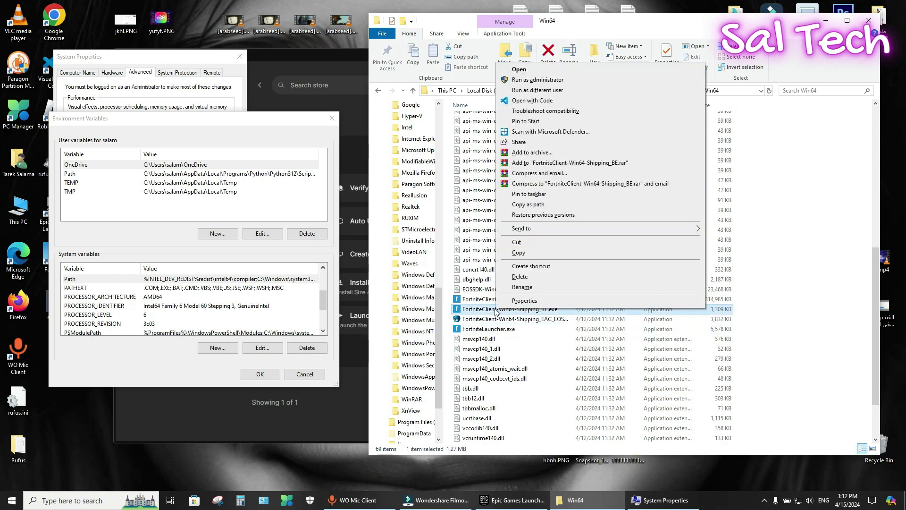
{"action": "left_click", "coordinate": [535, 204]}
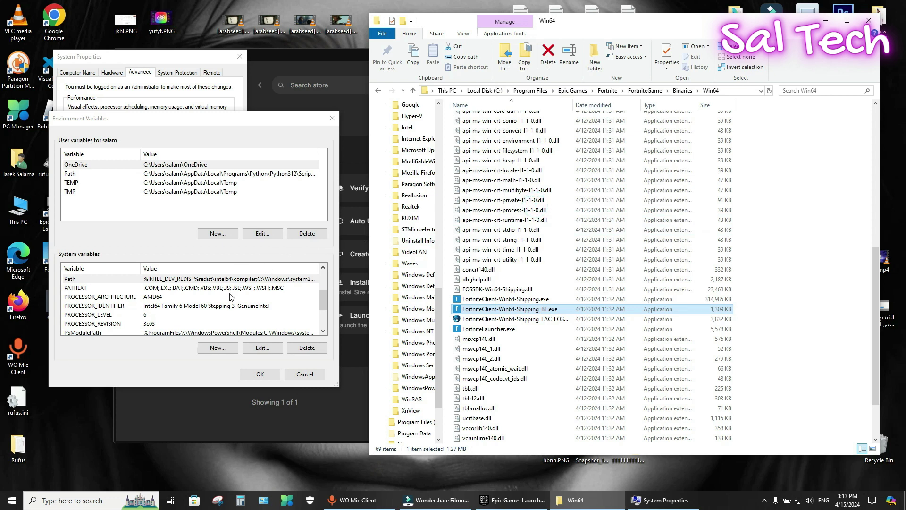
{"action": "left_click", "coordinate": [76, 281]}
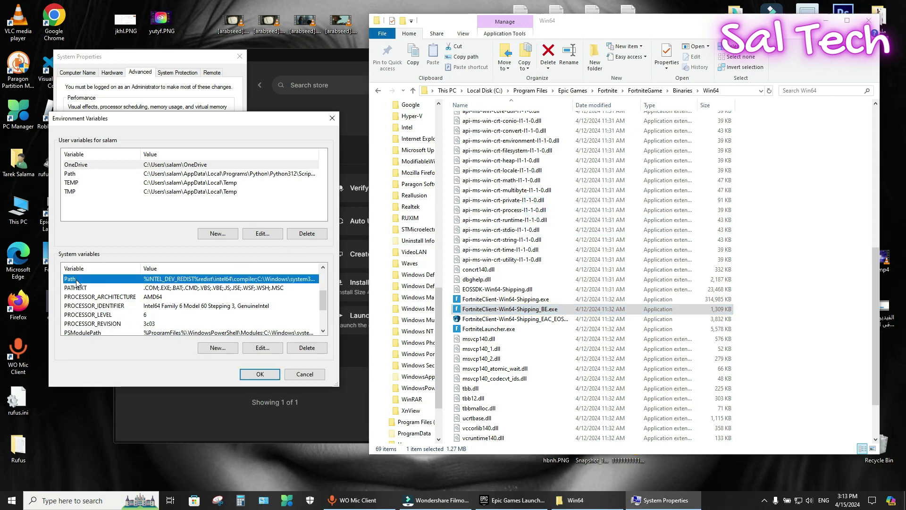
{"action": "left_click", "coordinate": [263, 347]}
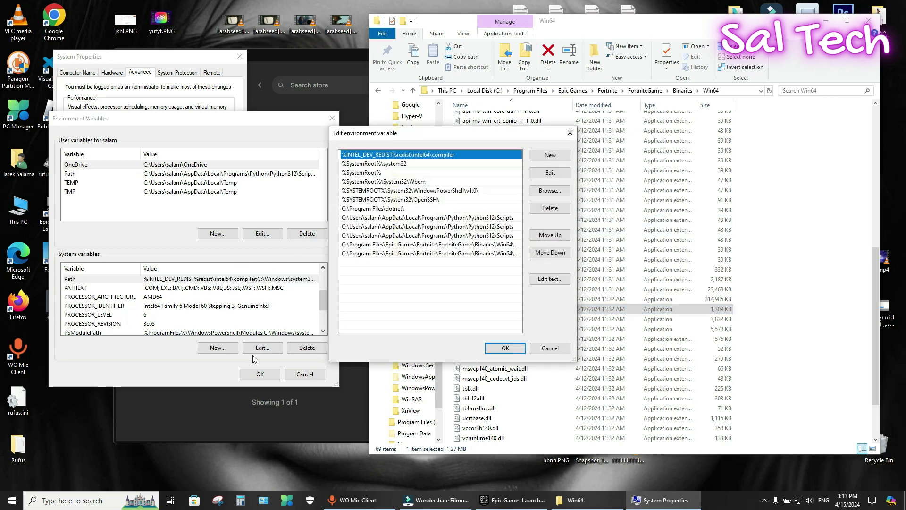
{"action": "left_click", "coordinate": [556, 159]}
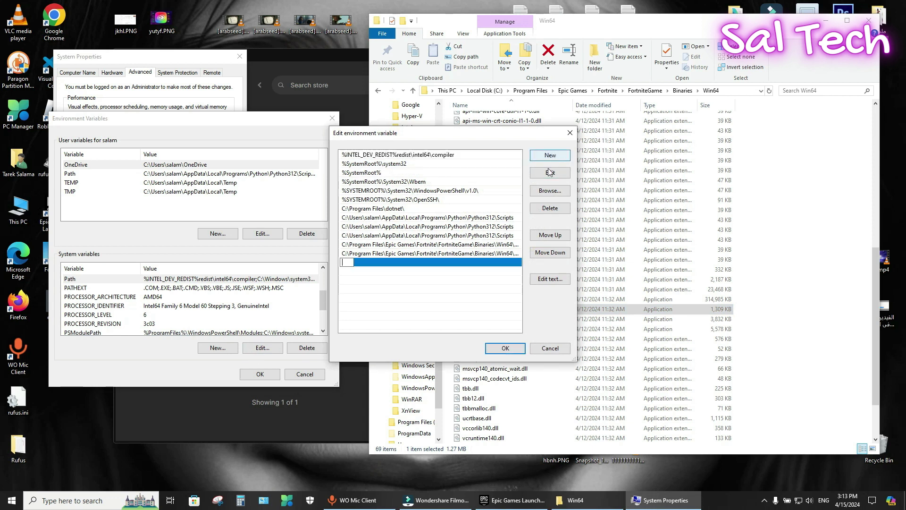
{"action": "right_click", "coordinate": [346, 262]}
{"action": "left_click", "coordinate": [368, 303]}
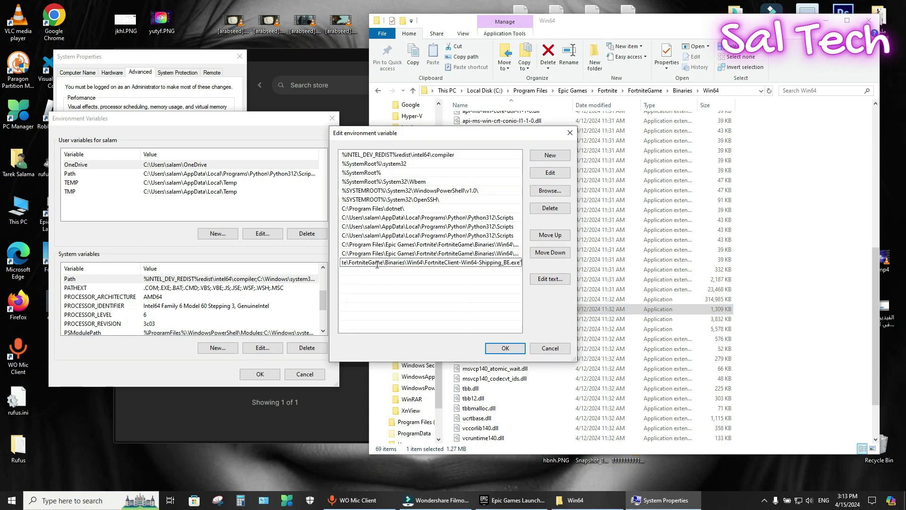
{"action": "left_click", "coordinate": [505, 348]}
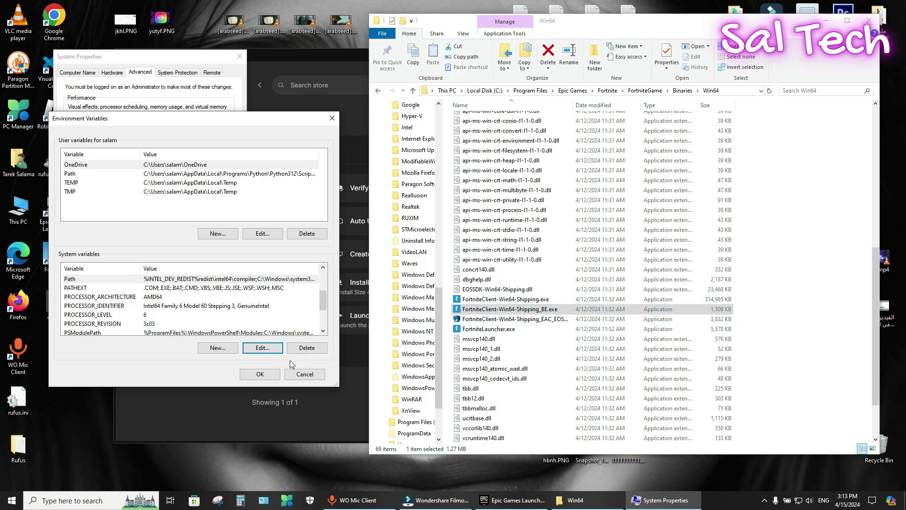
Save the environment variables, and close System Properties, the Win64 folder and the Epic Games Launcher window
{"action": "left_click", "coordinate": [261, 374]}
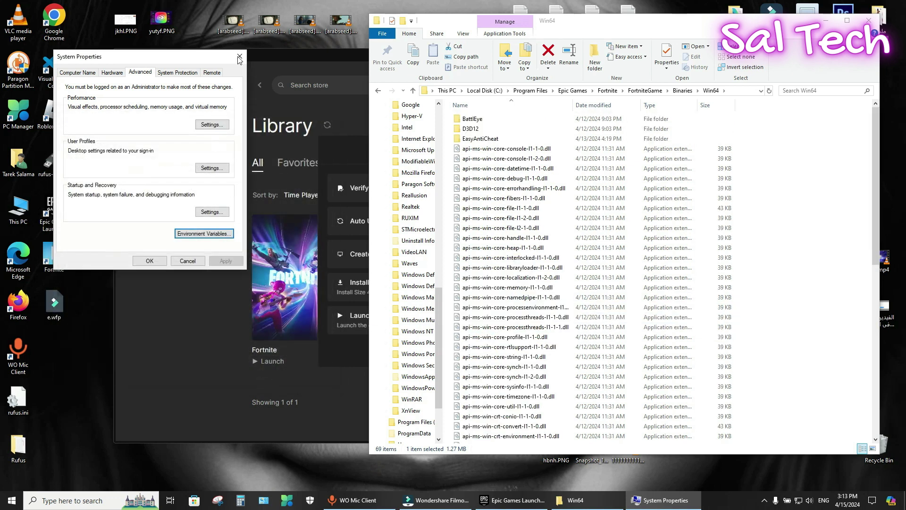
{"action": "left_click", "coordinate": [244, 61]}
{"action": "left_click", "coordinate": [868, 20]}
{"action": "left_click", "coordinate": [834, 62]}
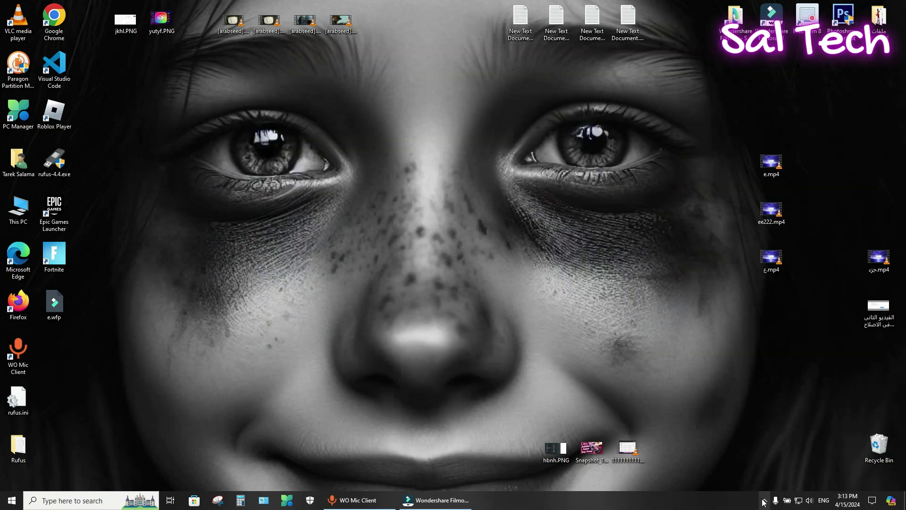
Launch Fortnite to check that it reaches the lobby, and exit the game
{"action": "left_click", "coordinate": [763, 499]}
{"action": "right_click", "coordinate": [783, 481]}
{"action": "left_click", "coordinate": [610, 289]}
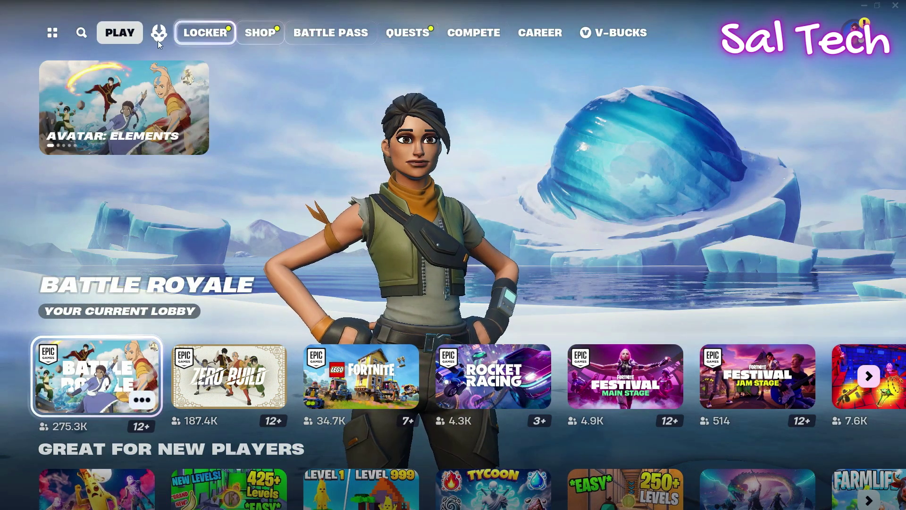
{"action": "left_click", "coordinate": [897, 5]}
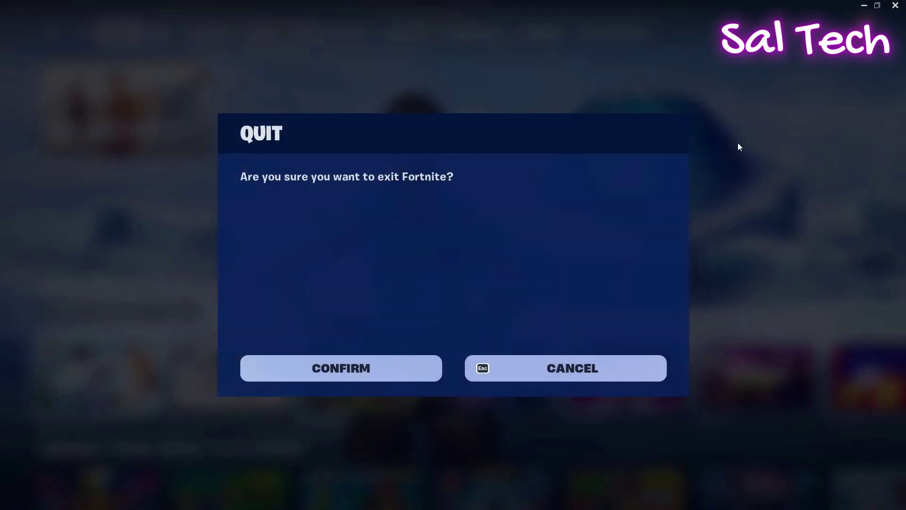
{"action": "left_click", "coordinate": [406, 371]}
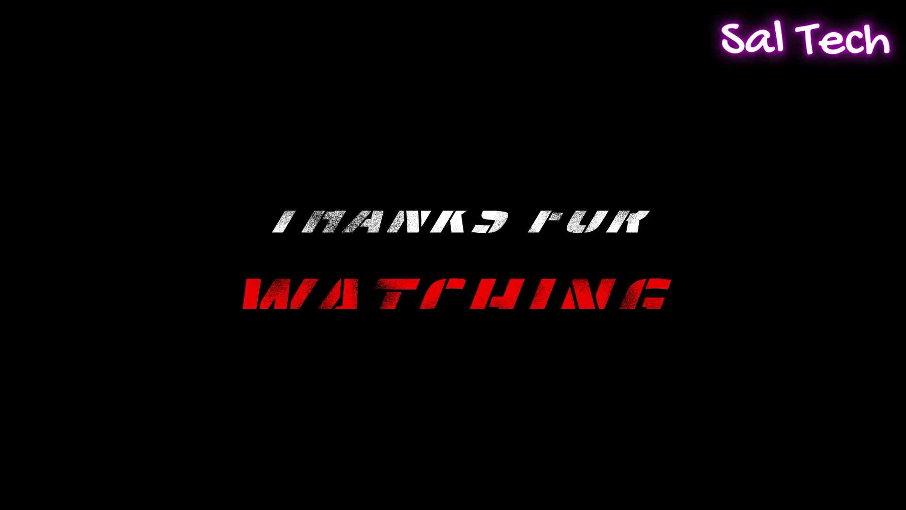